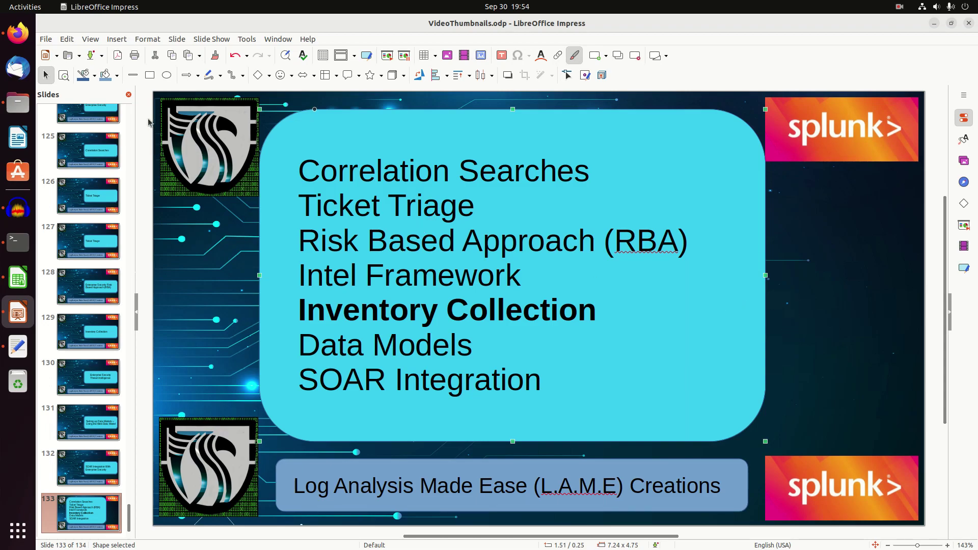
Bring up the 'Format an asset or identity list' docs in Firefox at the Asset lookup fields table.
left_click(19, 34)
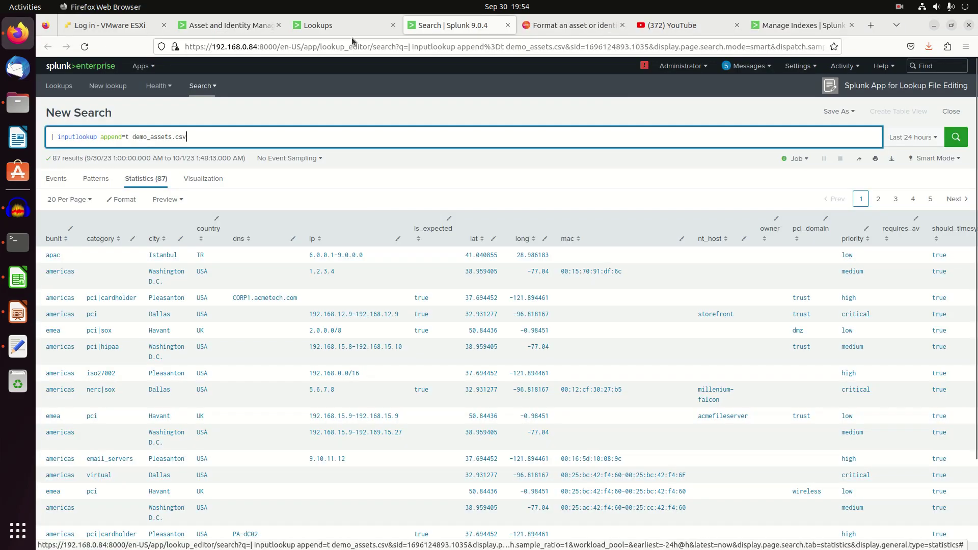
left_click(570, 25)
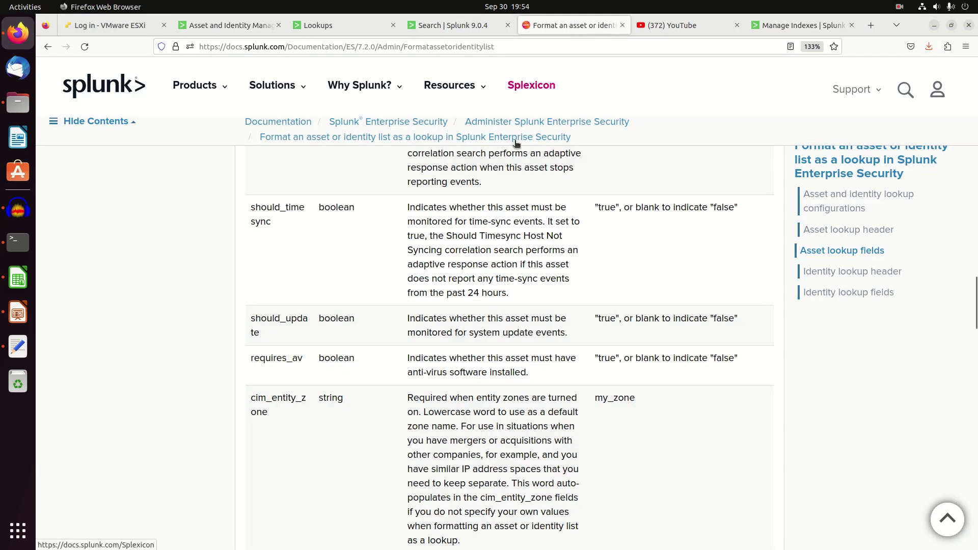
scroll(405, 204, "up", 20)
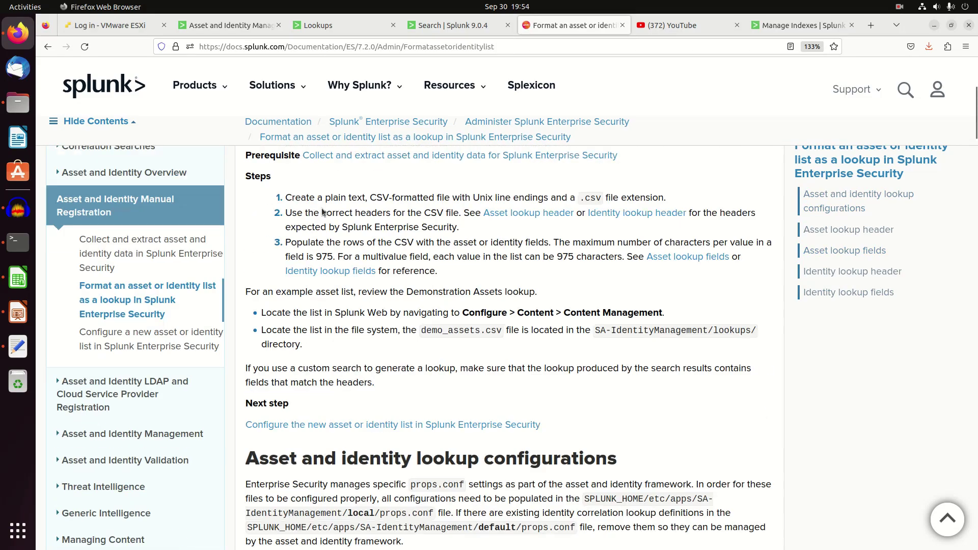
scroll(323, 212, "down", 5)
scroll(210, 255, "up", 4)
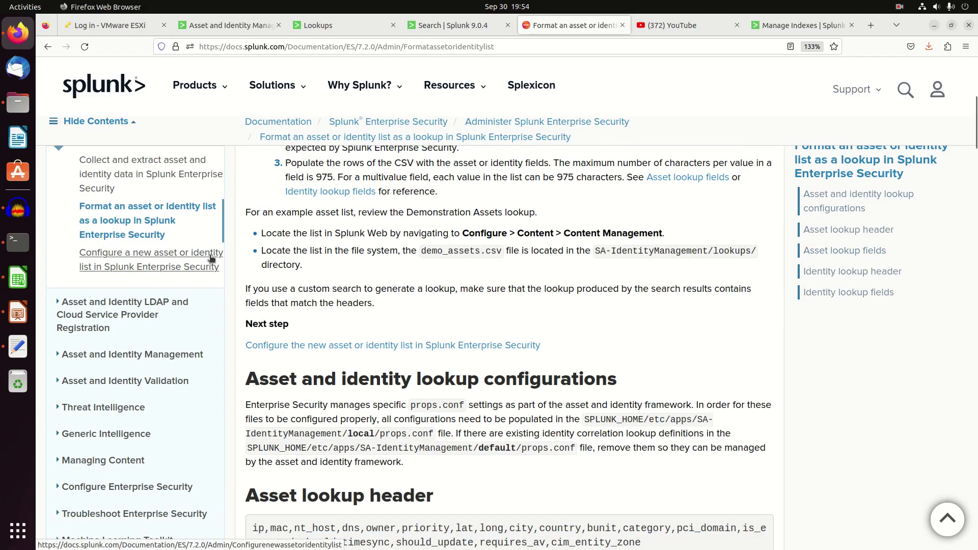
scroll(204, 275, "up", 3)
scroll(200, 281, "down", 5)
scroll(196, 283, "up", 5)
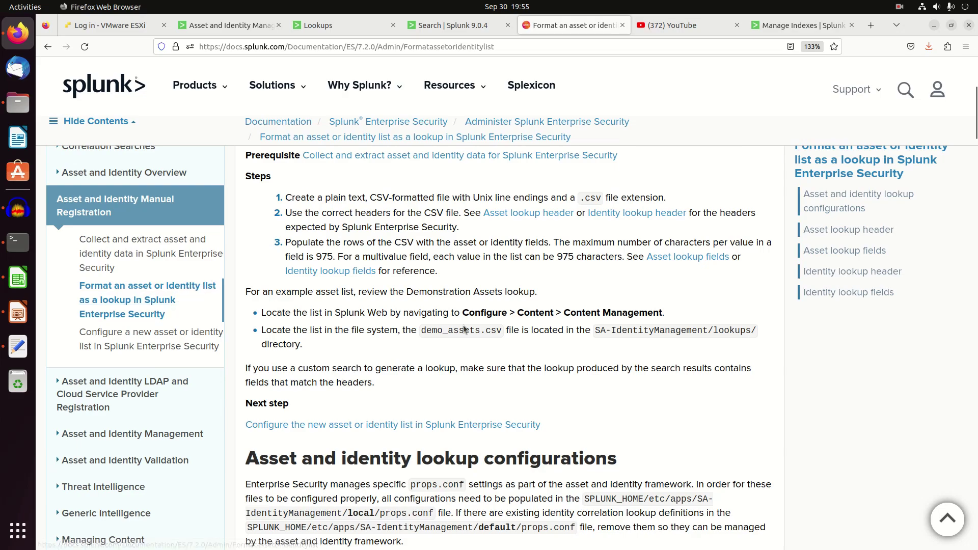
scroll(465, 328, "down", 10)
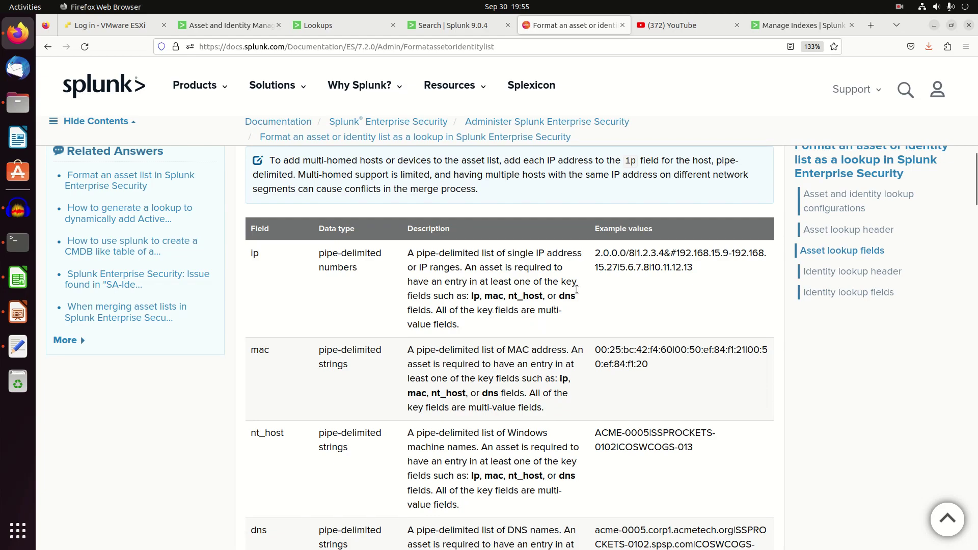
Highlight part of the ip example value, clear it, and continue down the table.
left_click_drag(631, 253, 644, 250)
left_click(645, 296)
scroll(368, 356, "down", 3)
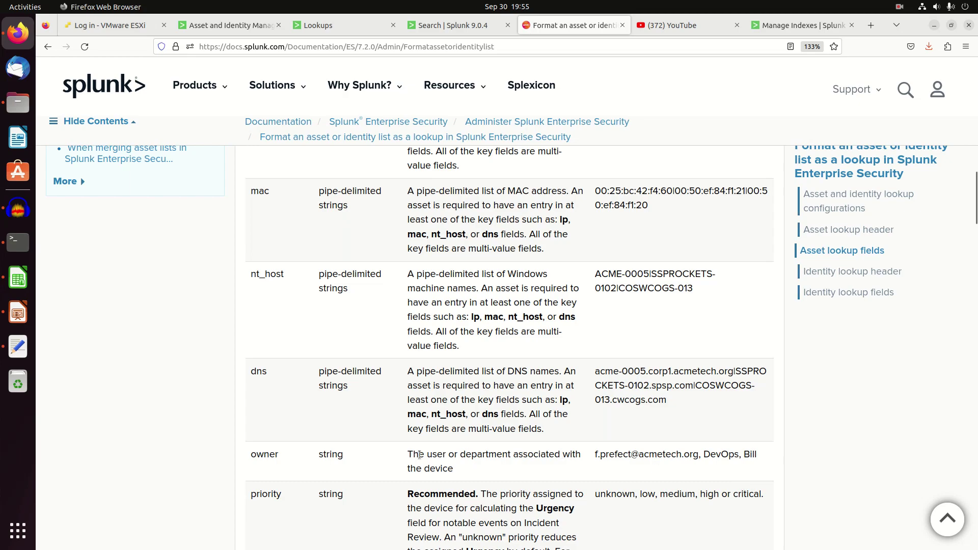
Highlight the allowed priority values, then read down to should_update, requires_av and cim_entity_zone.
scroll(418, 455, "down", 5)
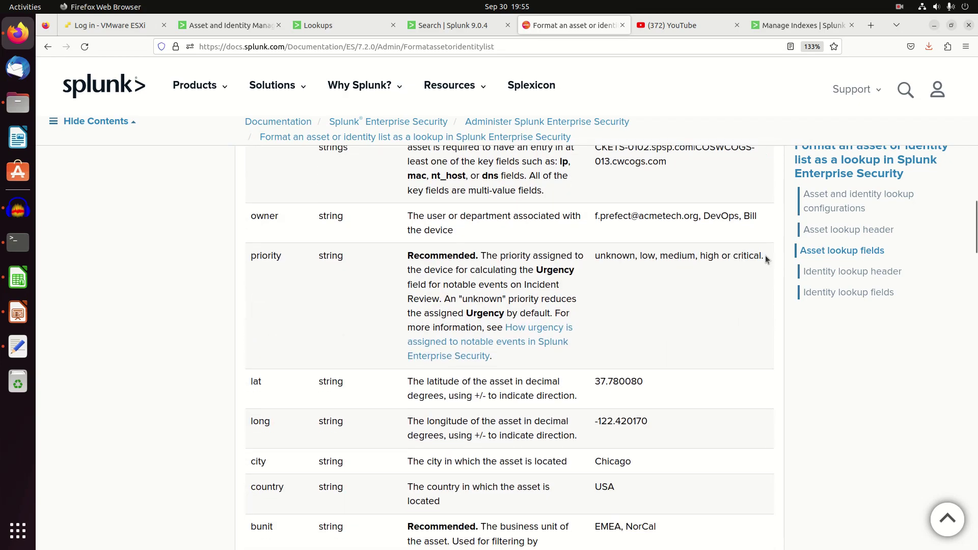
left_click_drag(766, 260, 597, 256)
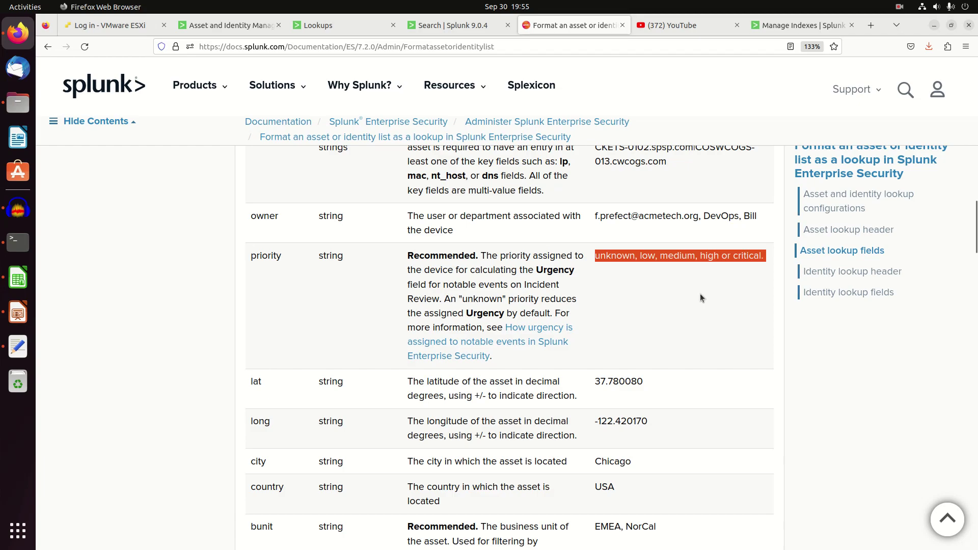
scroll(699, 298, "down", 3)
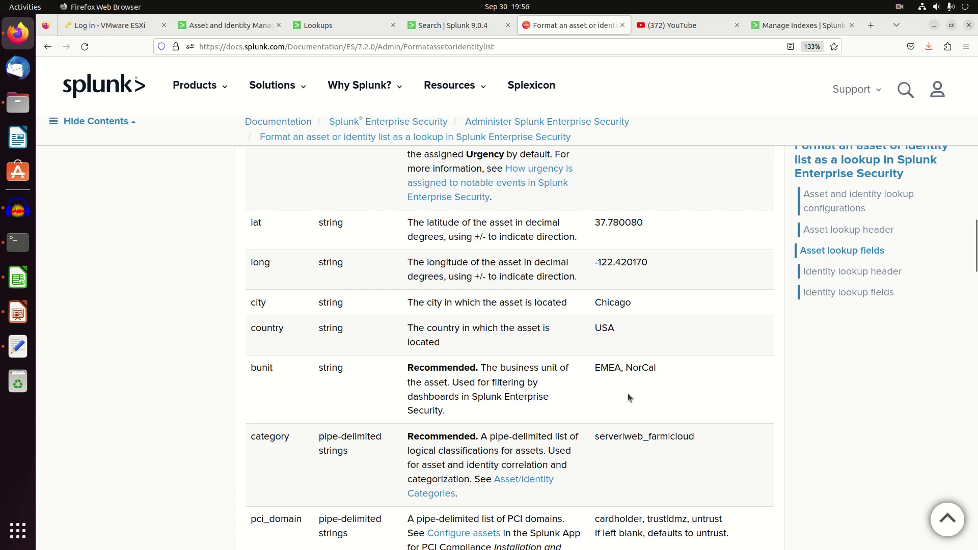
scroll(547, 399, "down", 3)
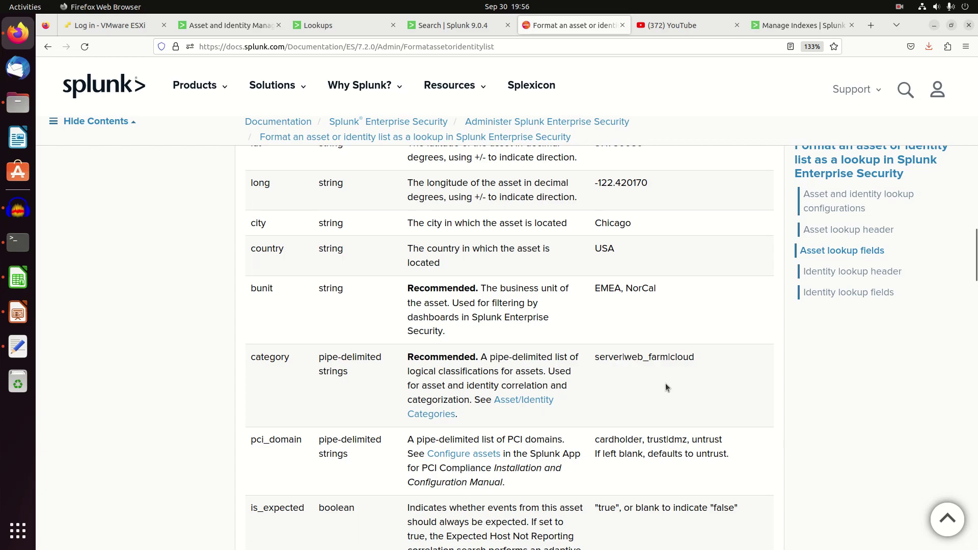
scroll(382, 422, "down", 3)
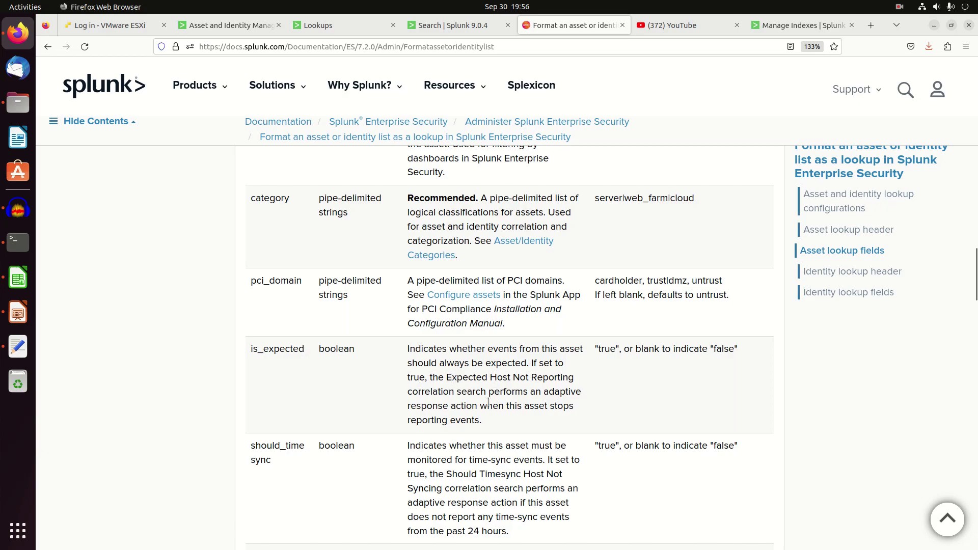
scroll(474, 420, "down", 3)
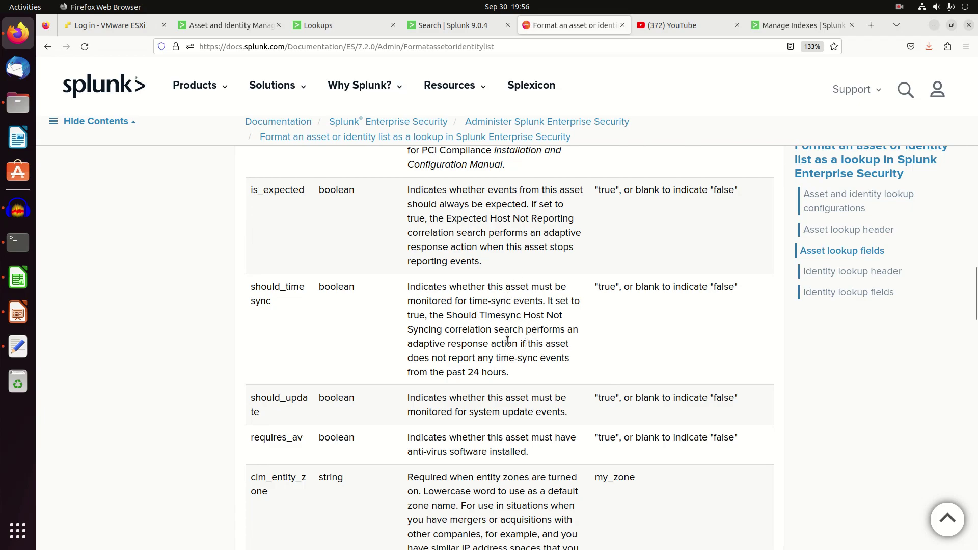
scroll(507, 341, "down", 3)
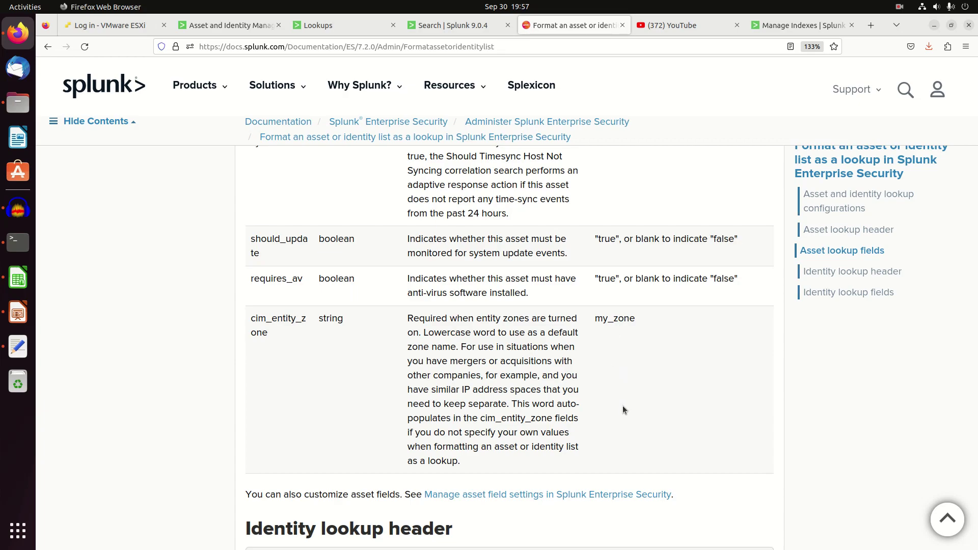
Scroll into the Identity lookup fields section and highlight its heading.
scroll(557, 424, "down", 3)
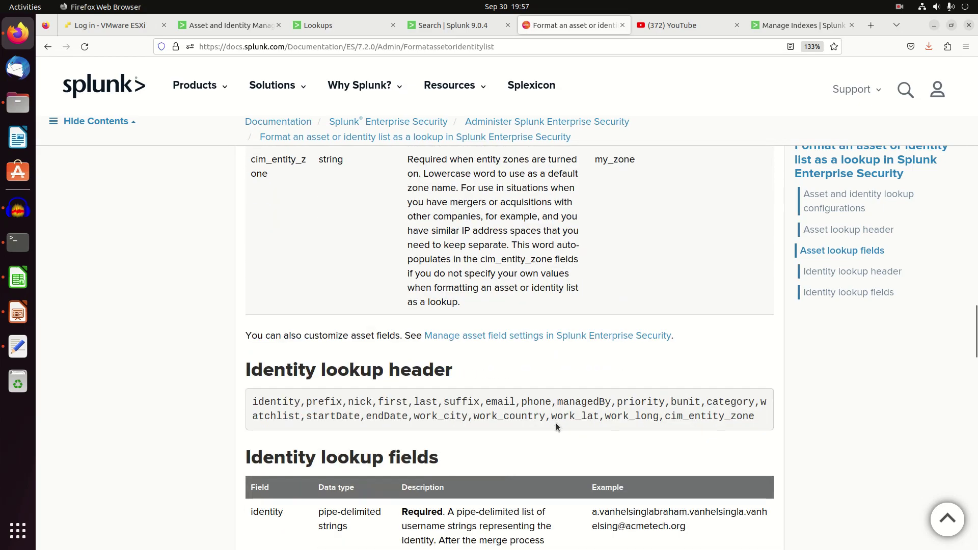
scroll(556, 424, "down", 3)
scroll(556, 426, "down", 2)
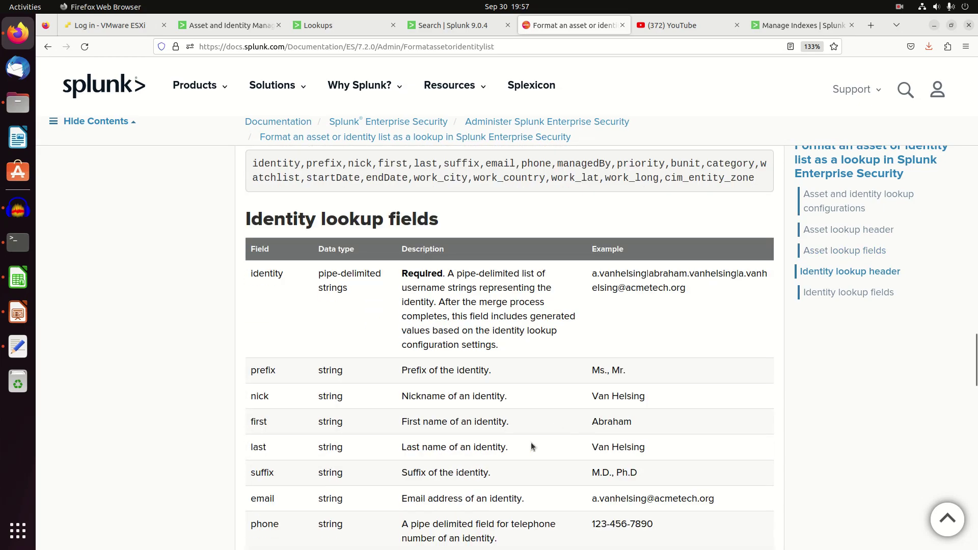
scroll(531, 446, "down", 3)
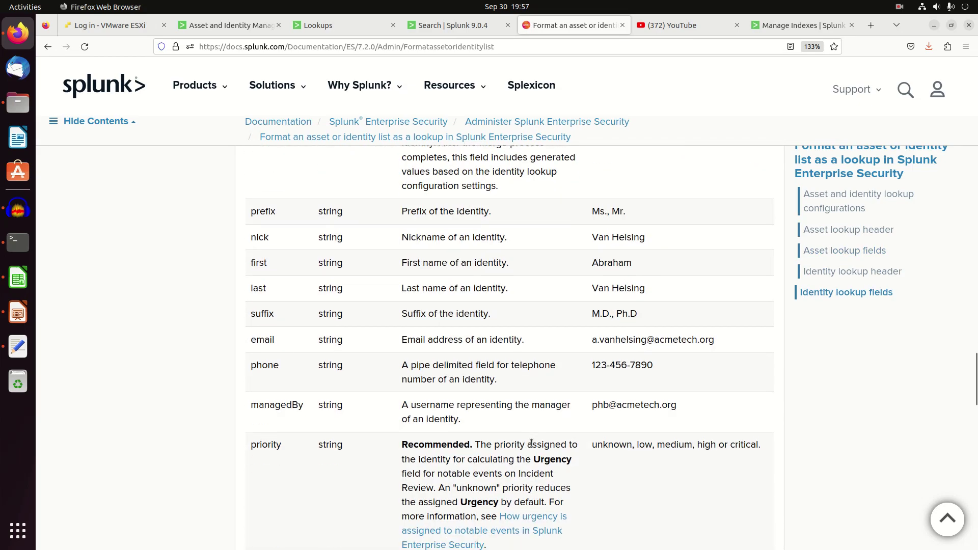
scroll(531, 445, "up", 5)
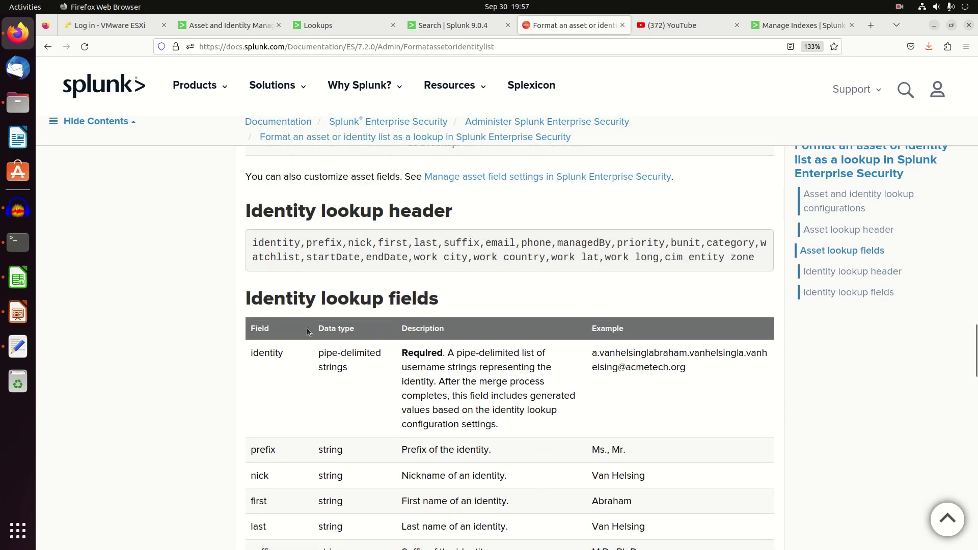
triple_click(292, 302)
Browse the identity fields, then return to the asset fields lat through pci_domain.
scroll(447, 432, "down", 2)
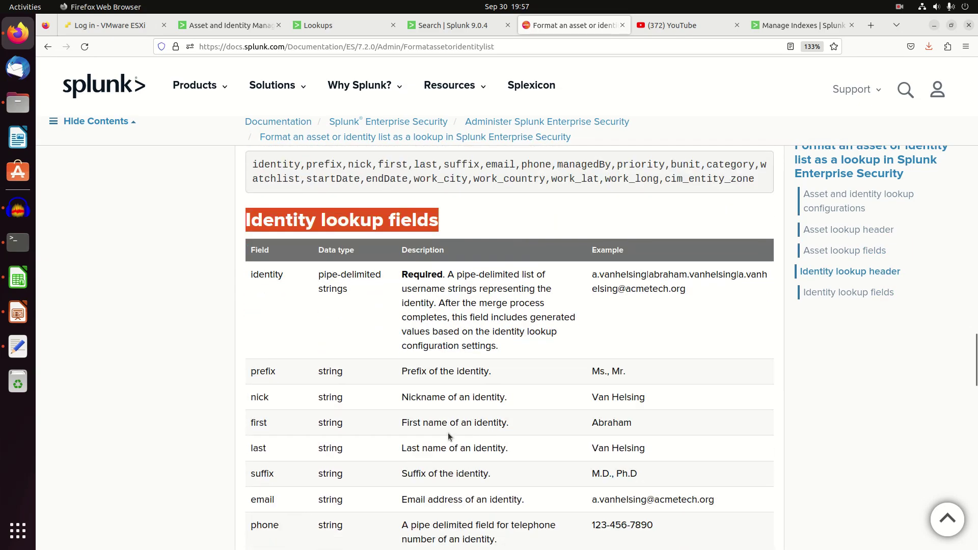
scroll(341, 377, "down", 3)
scroll(342, 378, "down", 1)
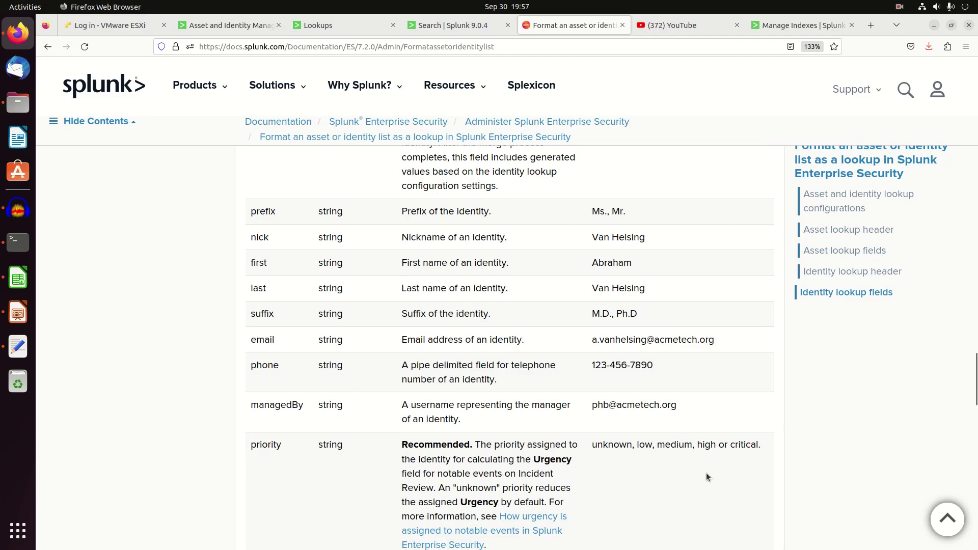
scroll(706, 473, "down", 7)
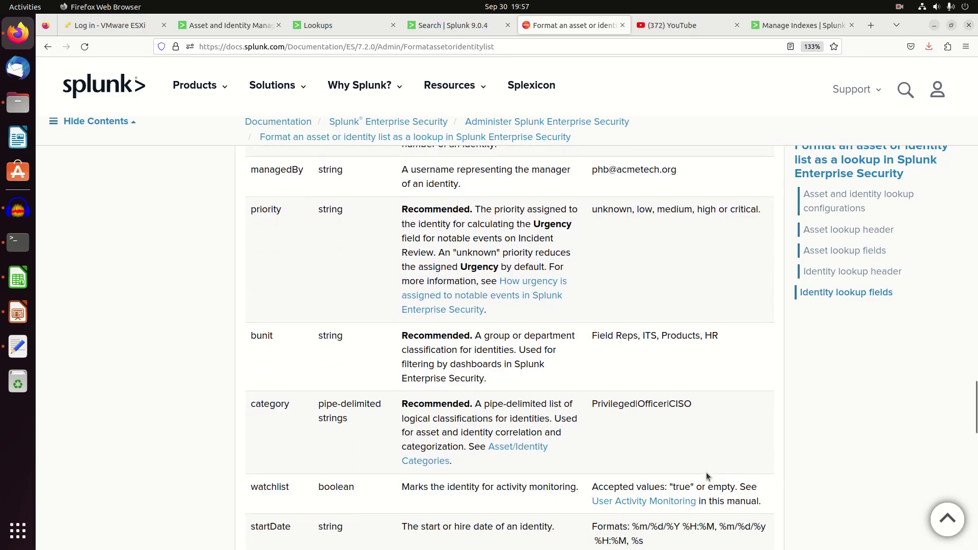
scroll(695, 460, "down", 4)
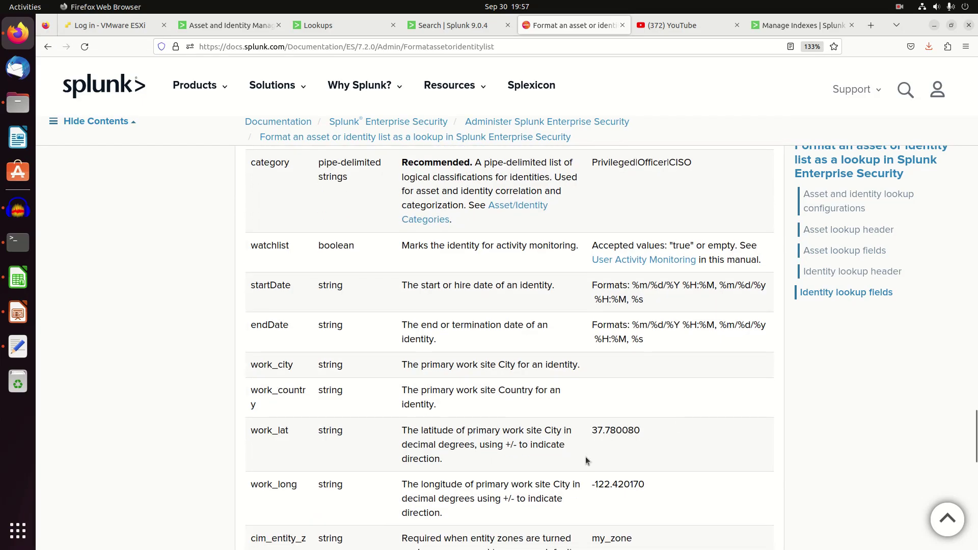
scroll(586, 458, "down", 7)
scroll(586, 458, "up", 7)
scroll(586, 458, "up", 15)
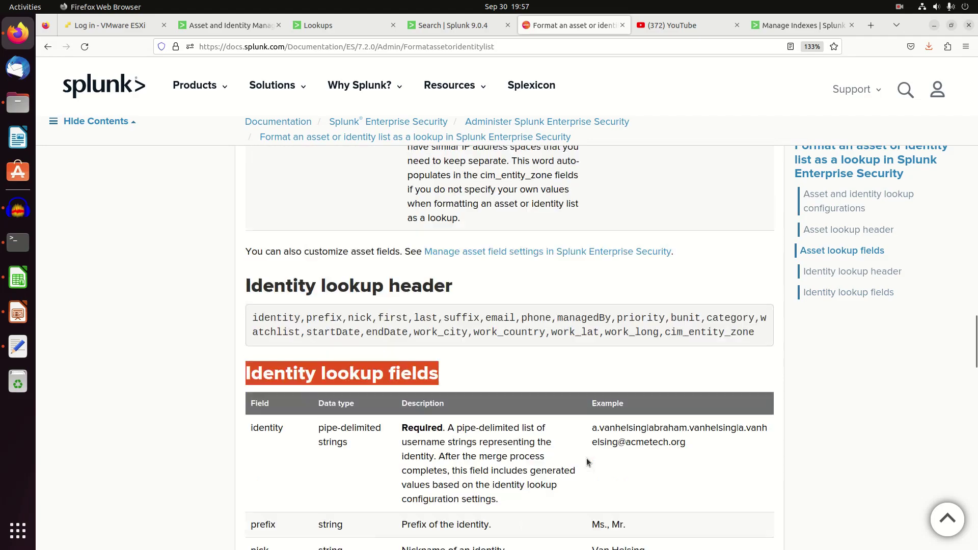
scroll(587, 461, "up", 15)
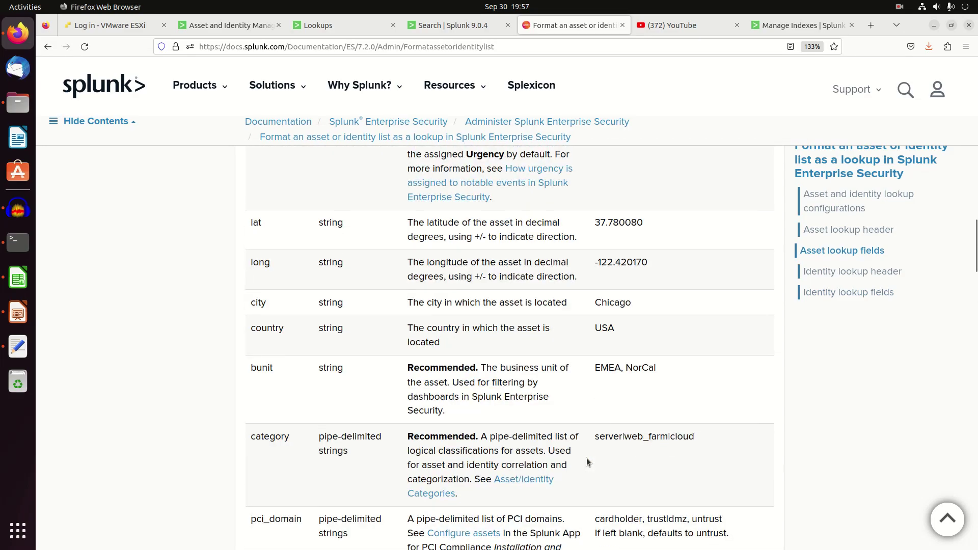
Scroll up to the ip, mac, nt_host and dns rows of the Asset lookup fields table.
scroll(586, 457, "up", 10)
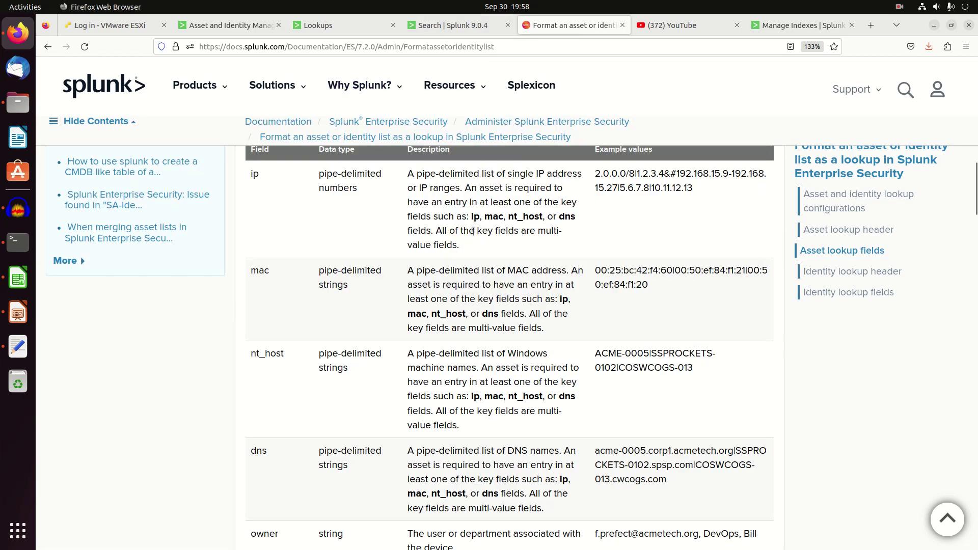
Back in Splunk, edit the lookup filter and review the 87 demo_assets.csv rows in Statistics.
left_click(345, 33)
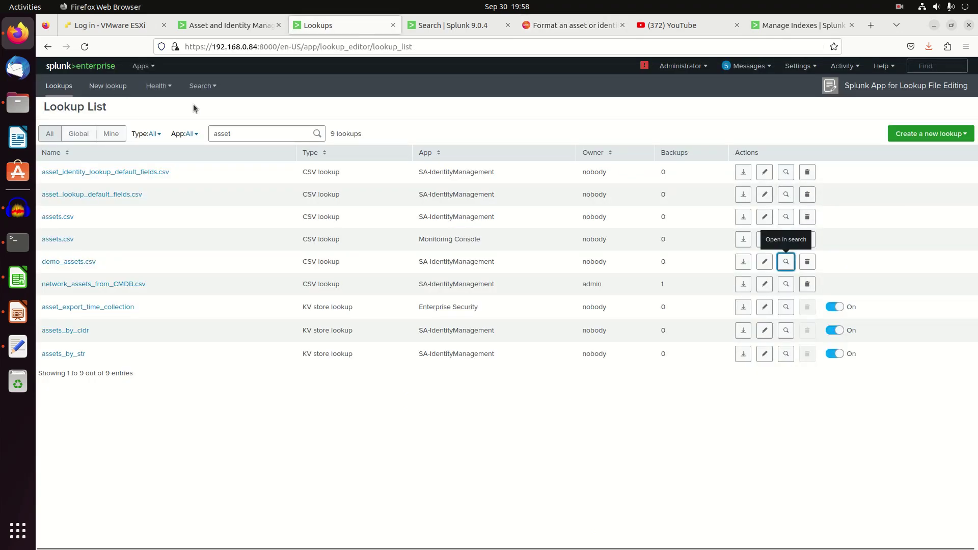
left_click(237, 133)
double_click(237, 134)
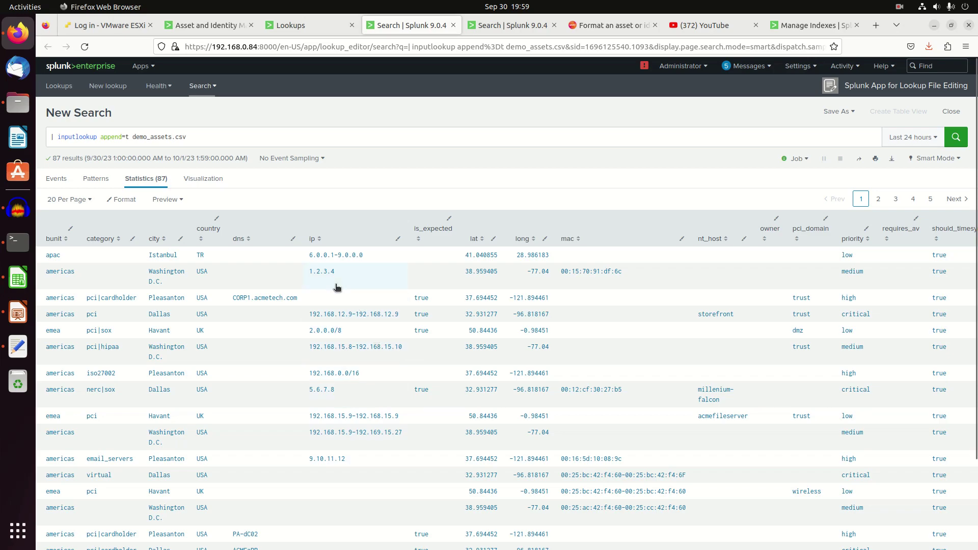
scroll(637, 438, "down", 2)
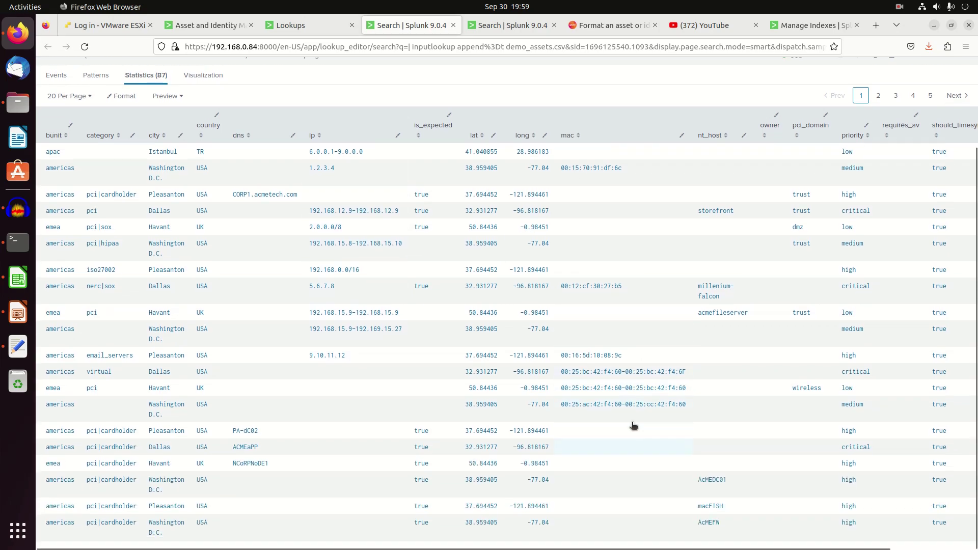
scroll(634, 425, "up", 2)
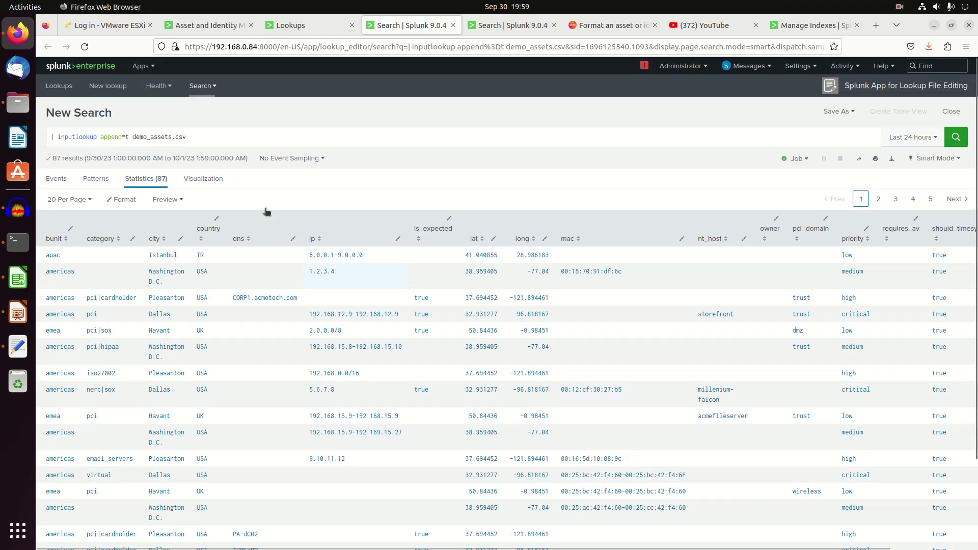
Append '| outputlookup youtube_inventory_assets.csv' on a new line and rerun the search.
left_click(224, 140)
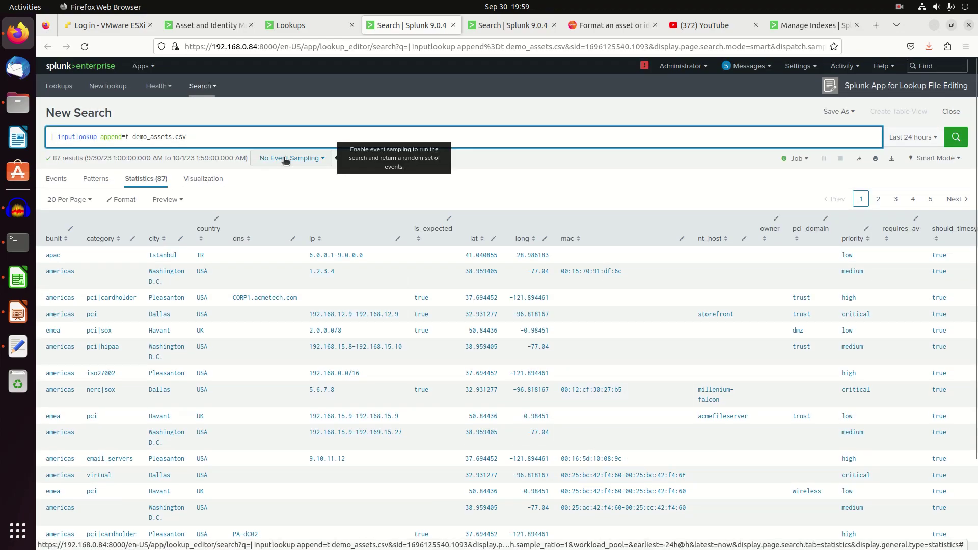
key("shift+Return")
type("| outp")
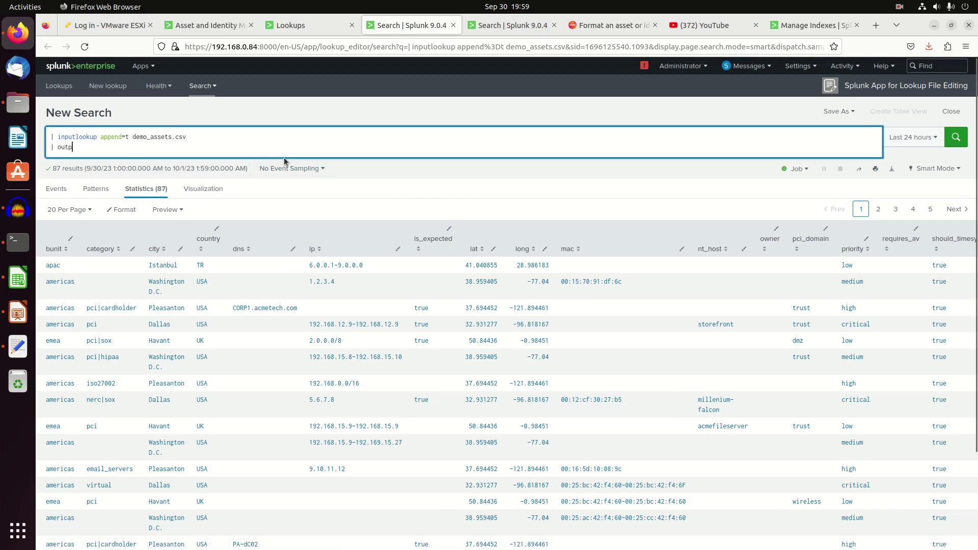
type("utlookup")
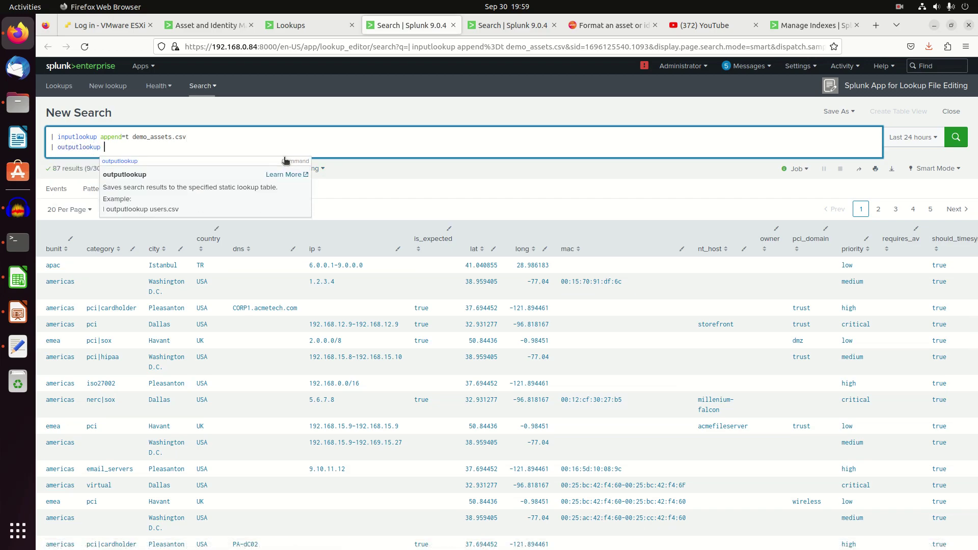
key("Escape")
type("youtube_inventory_assets.csv")
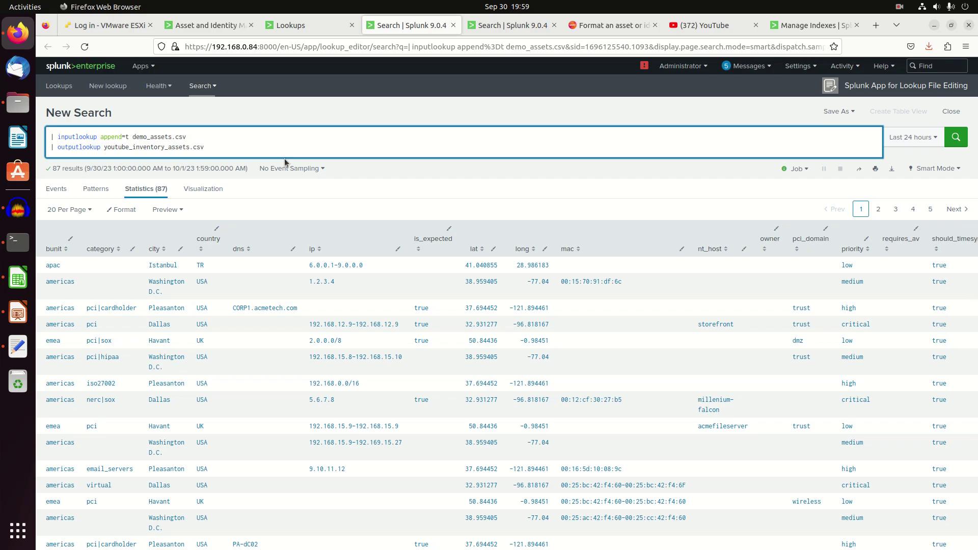
key("Return")
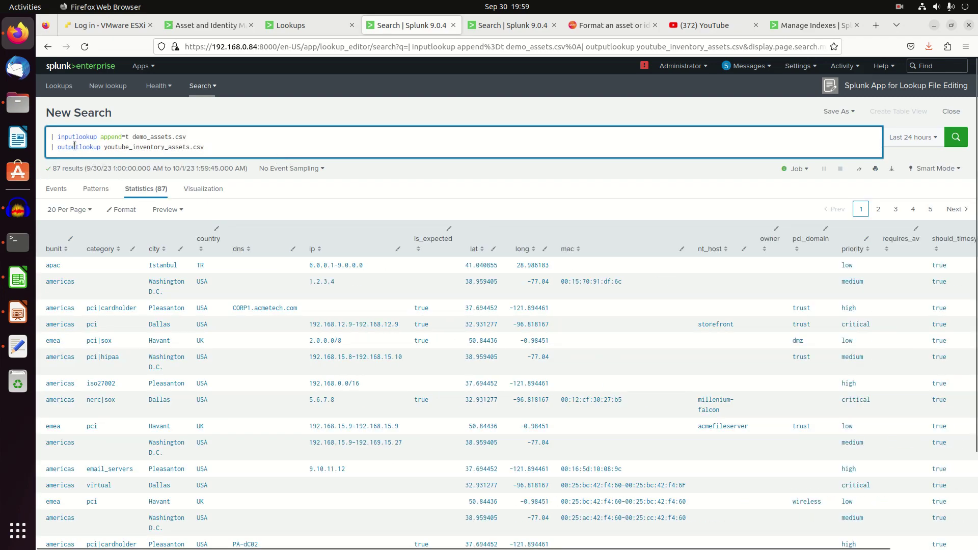
Reduce the search to '| inputlookup youtube_inventory_assets.csv' and run it, returning 87 rows.
left_click(68, 147)
key("BackSpace")
key("BackSpace")
key("BackSpace")
type("in")
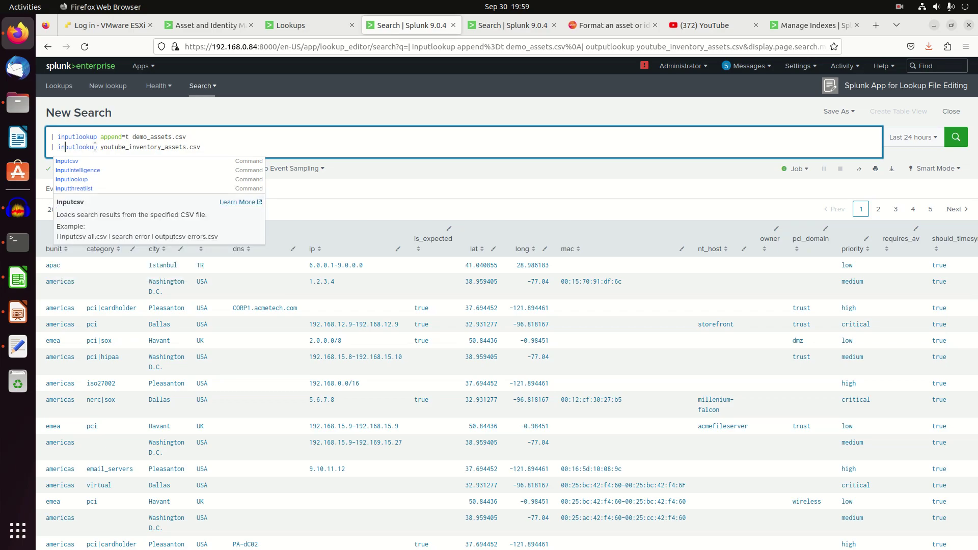
triple_click(114, 136)
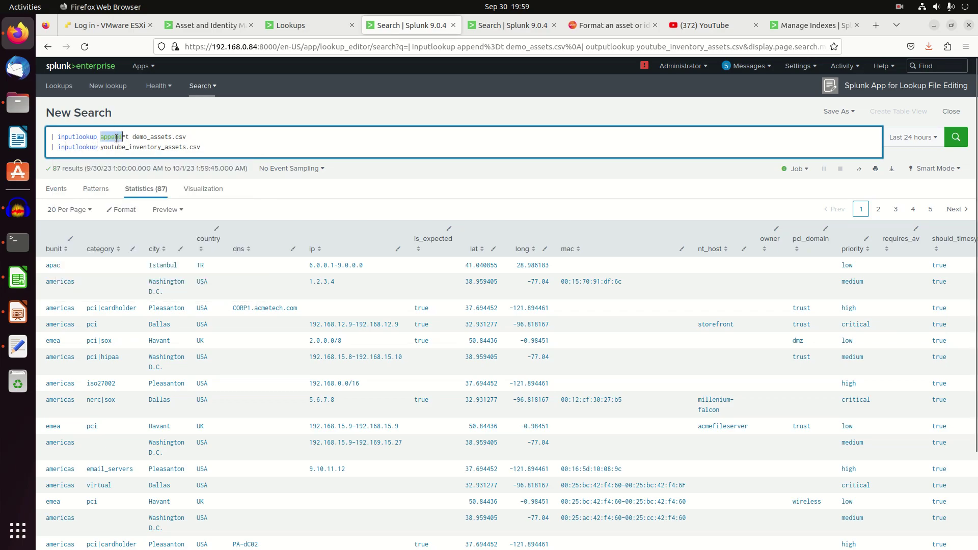
key("BackSpace")
key("Return")
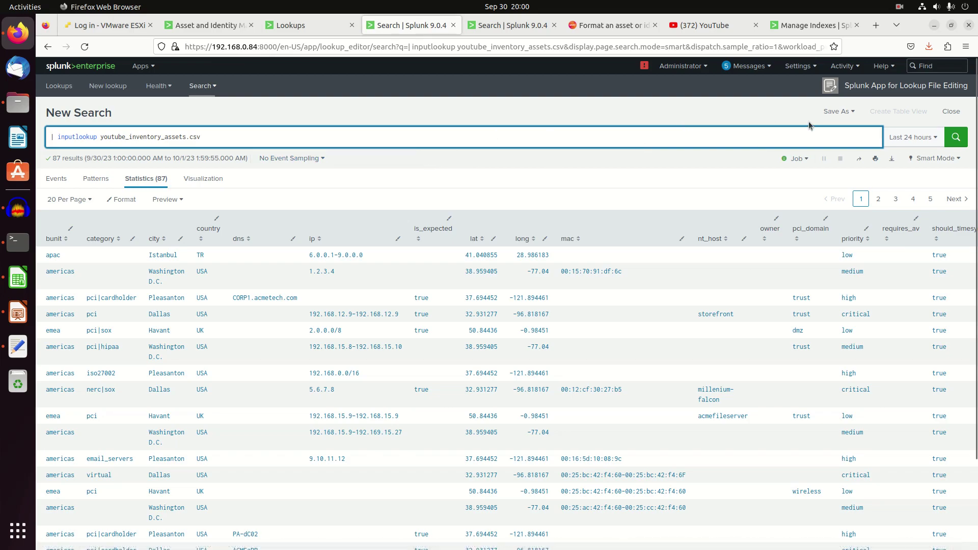
left_click(798, 66)
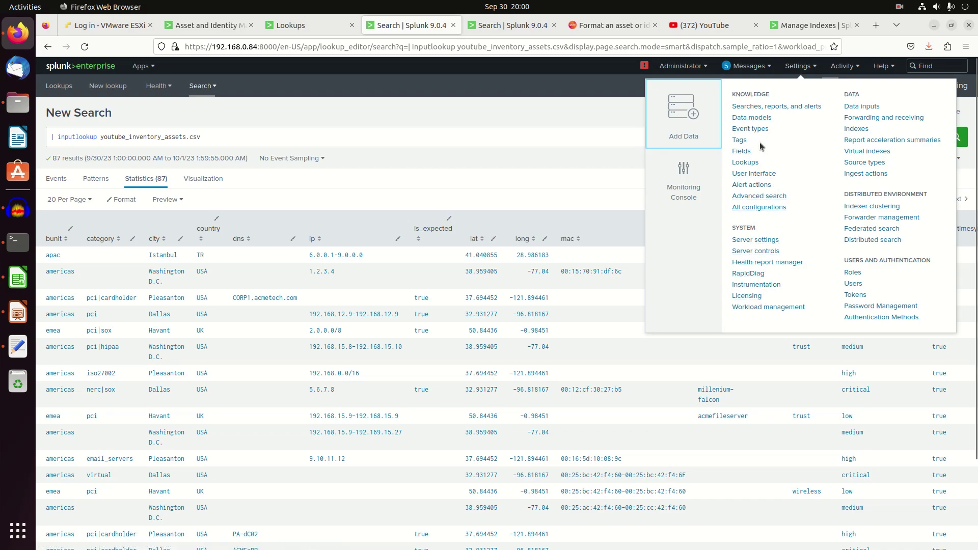
Go to Settings > Lookups > Lookup definitions.
left_click(747, 162)
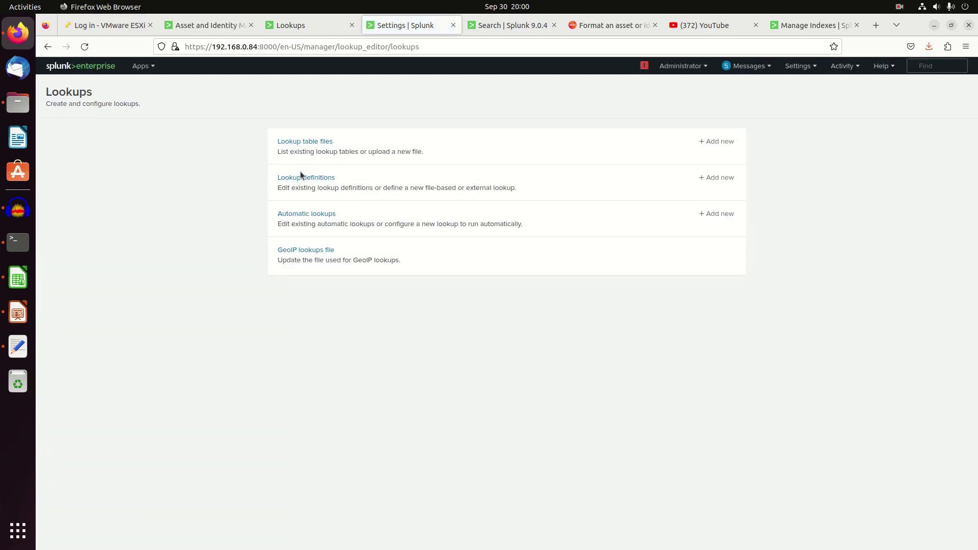
left_click(309, 179)
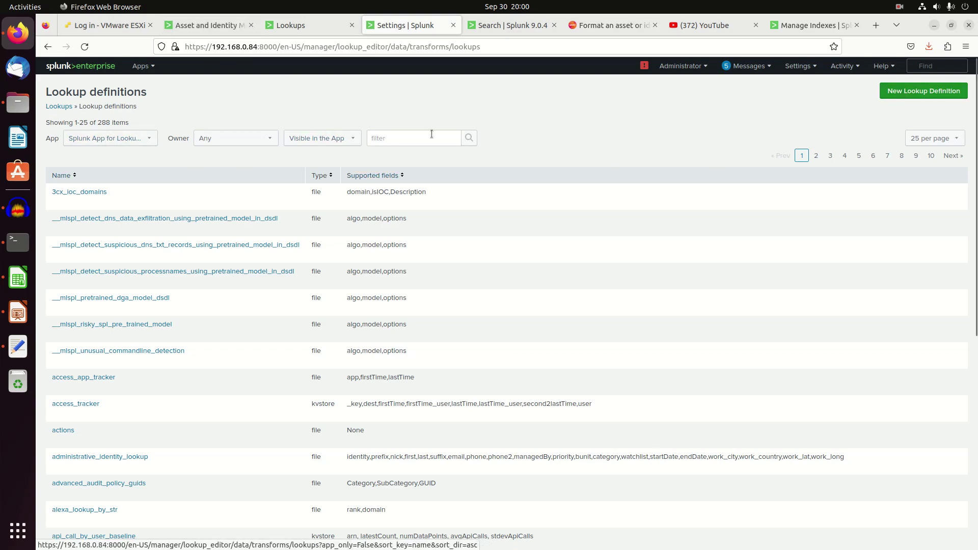
Start a new lookup definition in SA-IdentityManagement named youtube_asset_inventory.
left_click(901, 92)
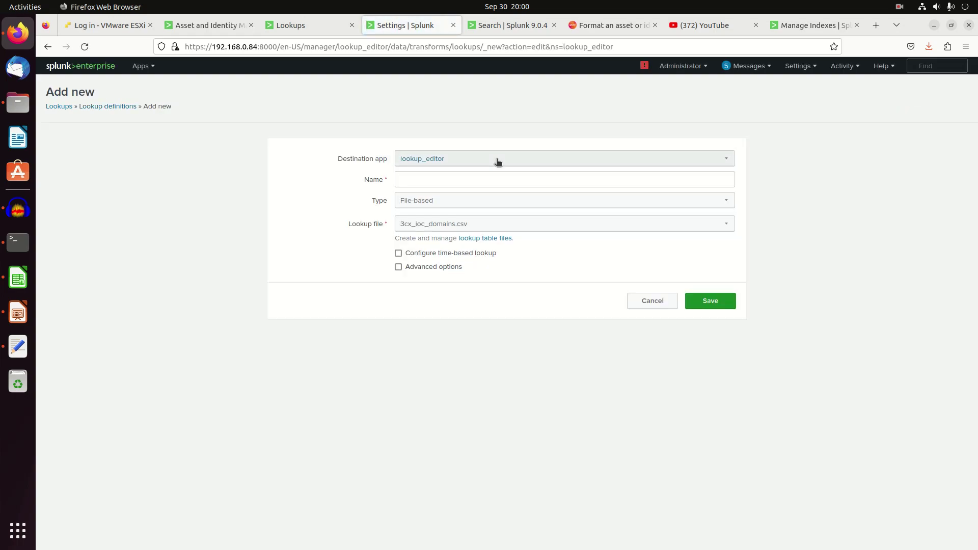
left_click(497, 160)
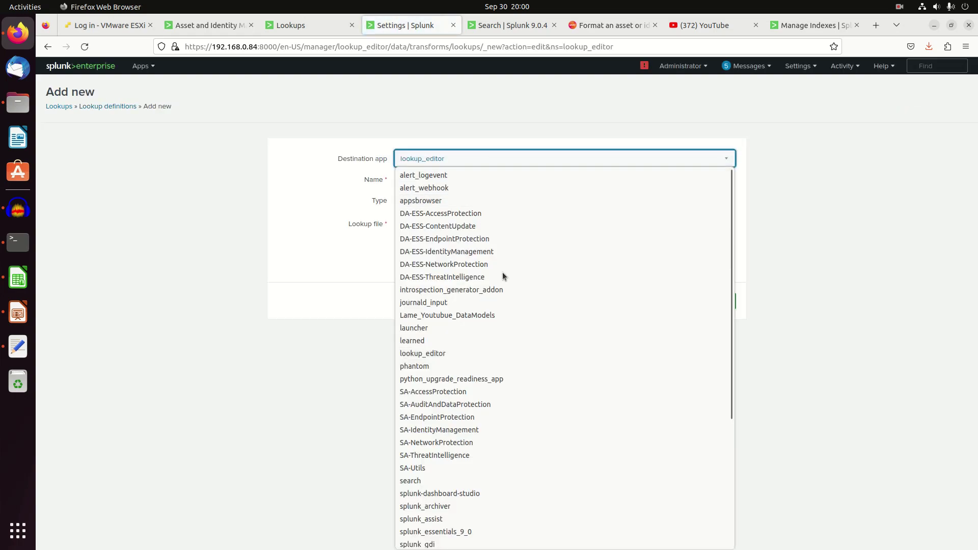
scroll(518, 354, "down", 2)
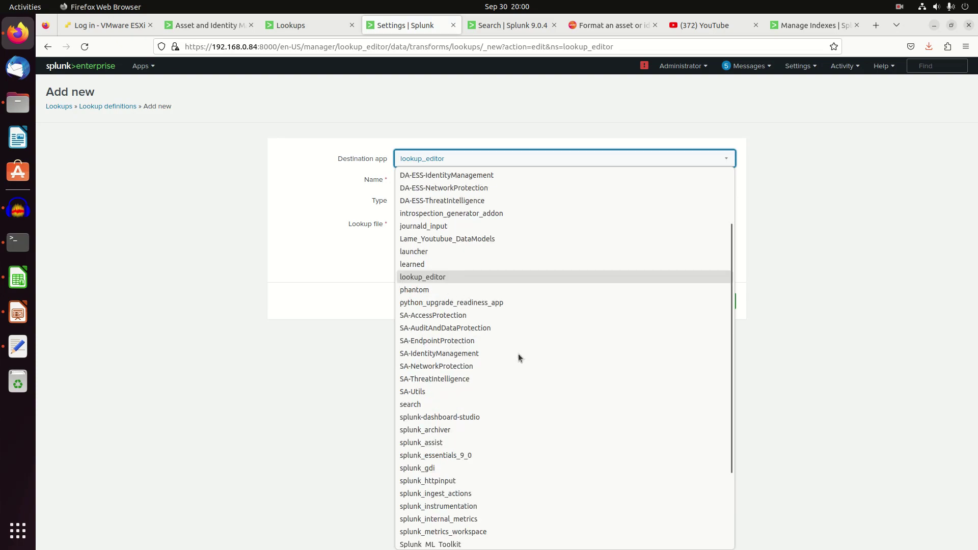
left_click(439, 354)
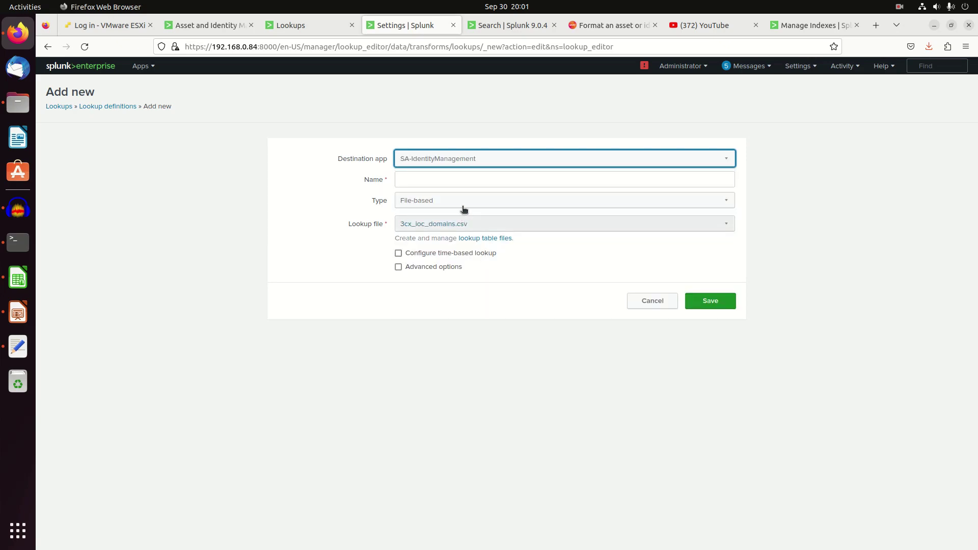
left_click(490, 179)
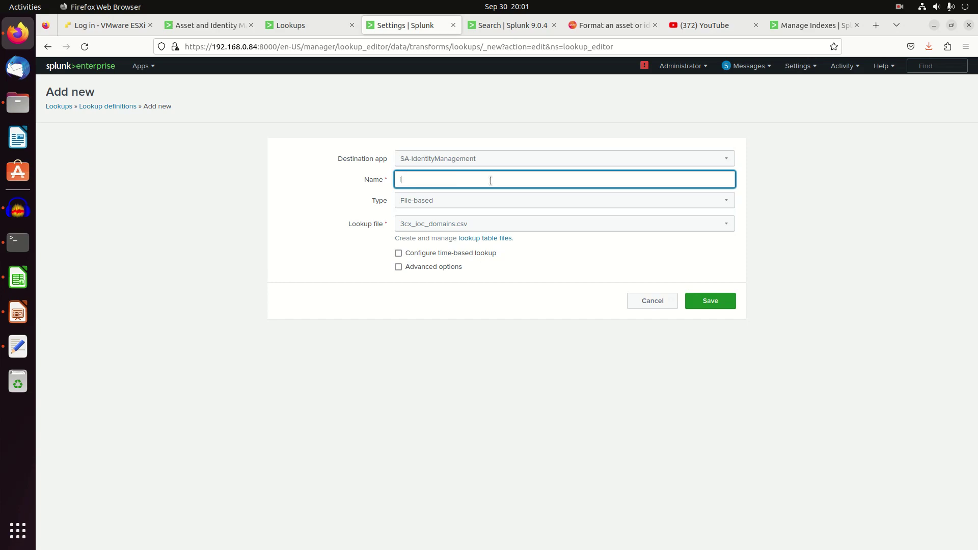
type("youtube_asset_inventory.")
Make it File-based, using lookup file youtube_inventory_assets.csv.
left_click(478, 206)
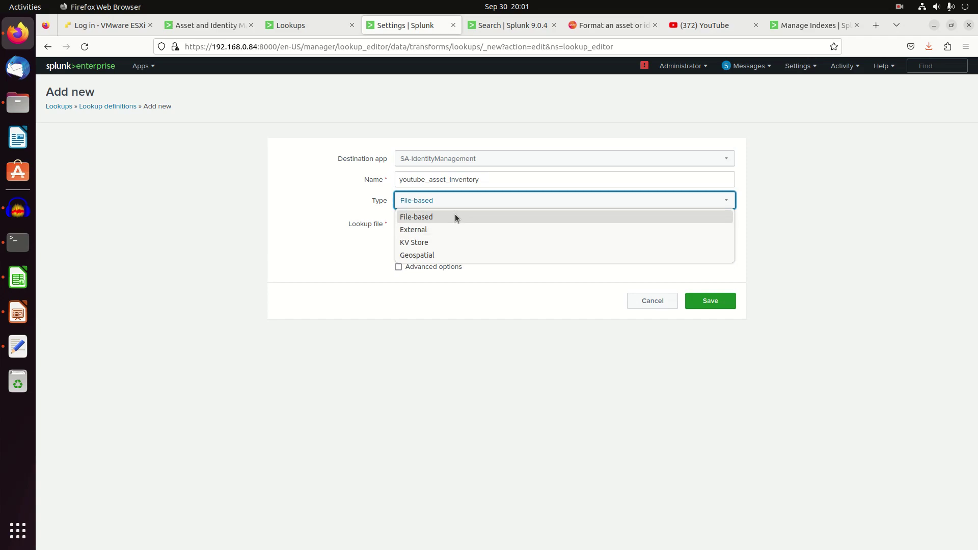
left_click(441, 218)
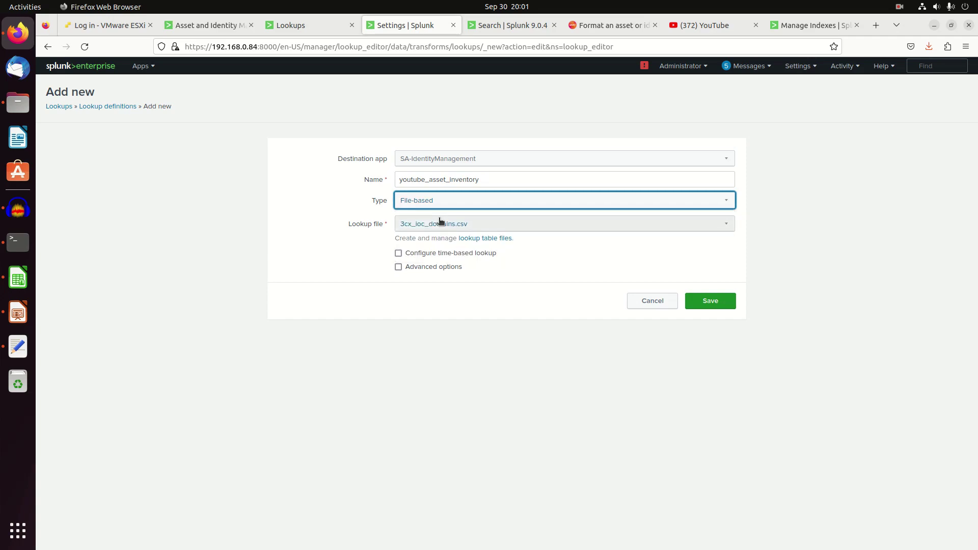
left_click(483, 228)
scroll(518, 360, "down", 20)
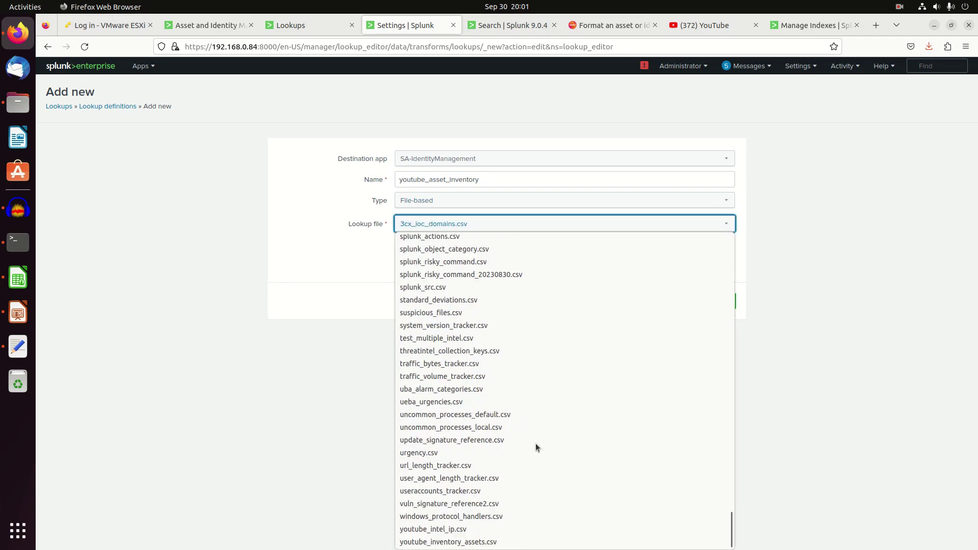
left_click(474, 542)
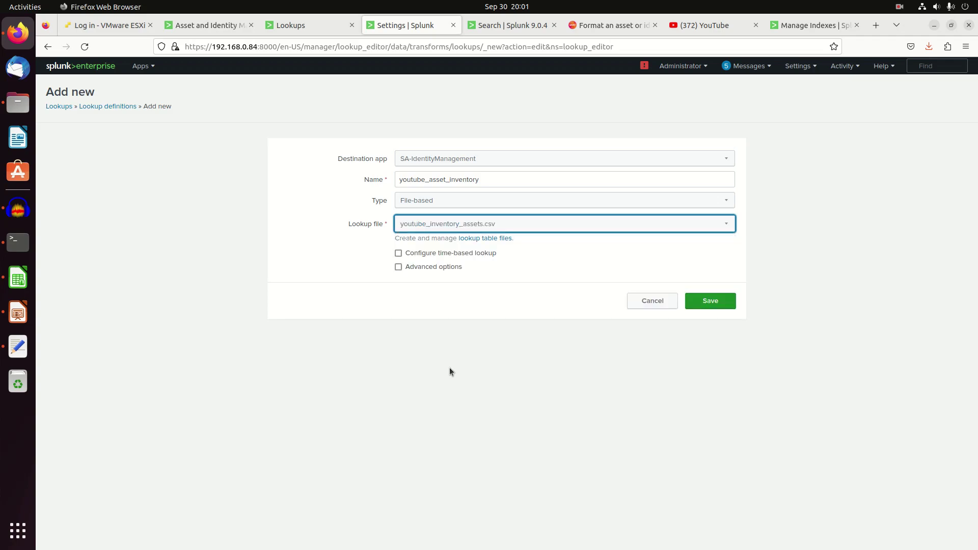
Save the definition and filter the lookup definitions list by 'youtube'.
left_click(709, 298)
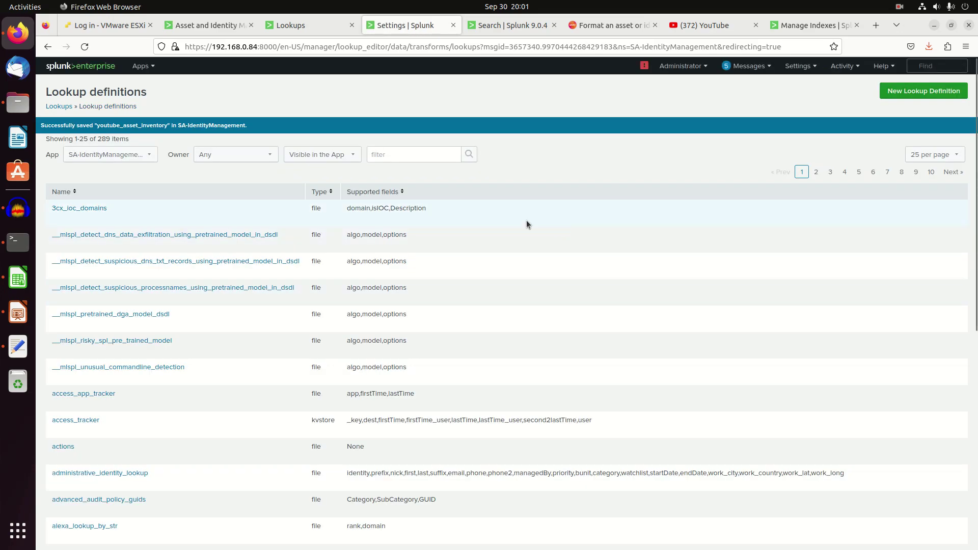
left_click(405, 151)
type("youtube")
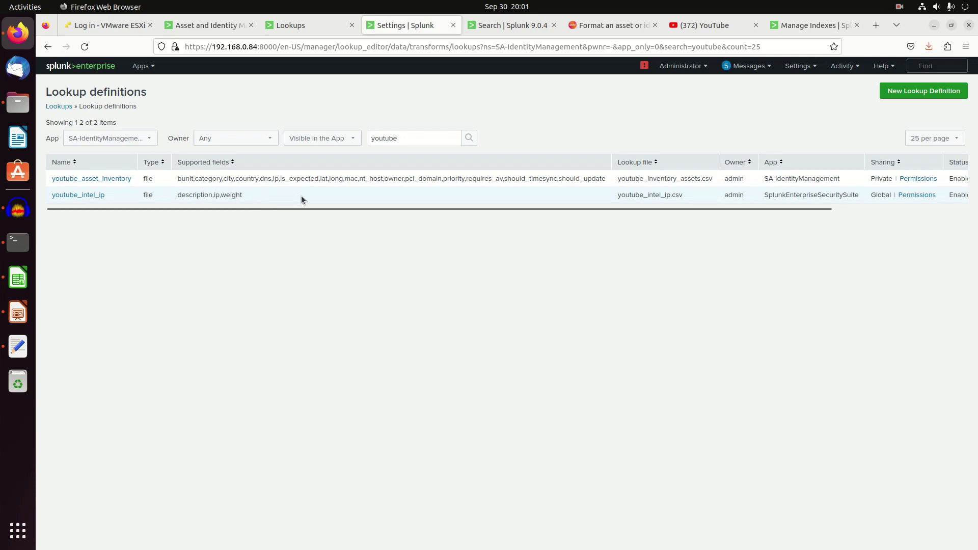
Share youtube_asset_inventory globally with Everyone read and admin write permissions.
left_click(918, 179)
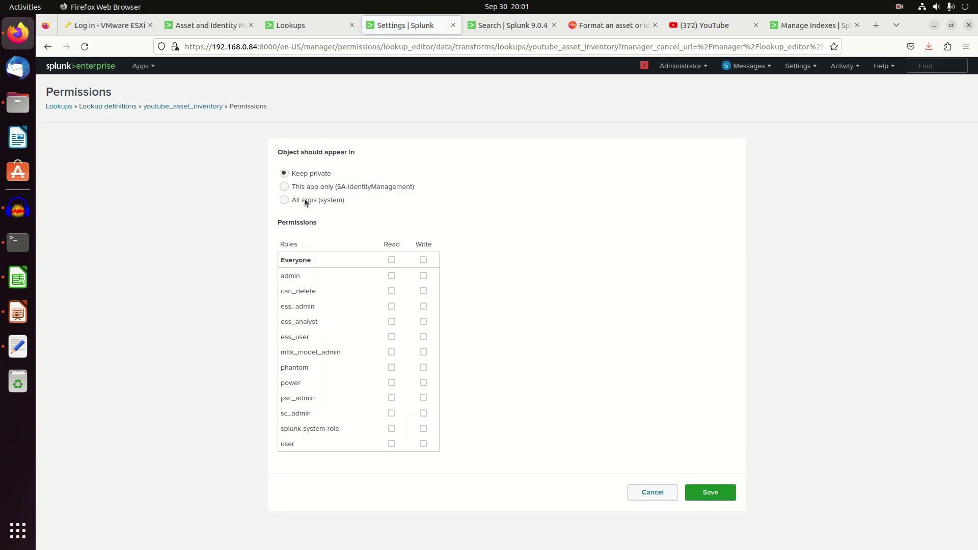
left_click(304, 200)
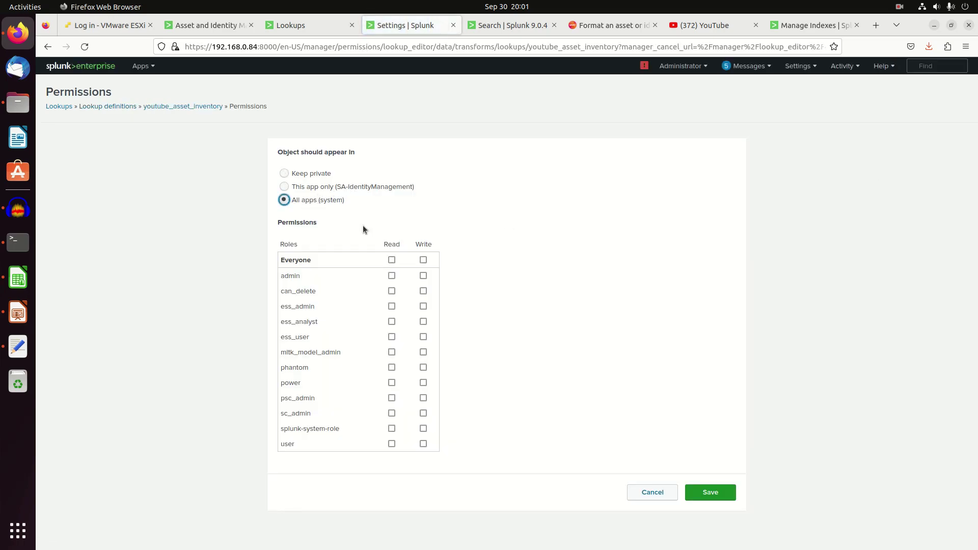
left_click(392, 260)
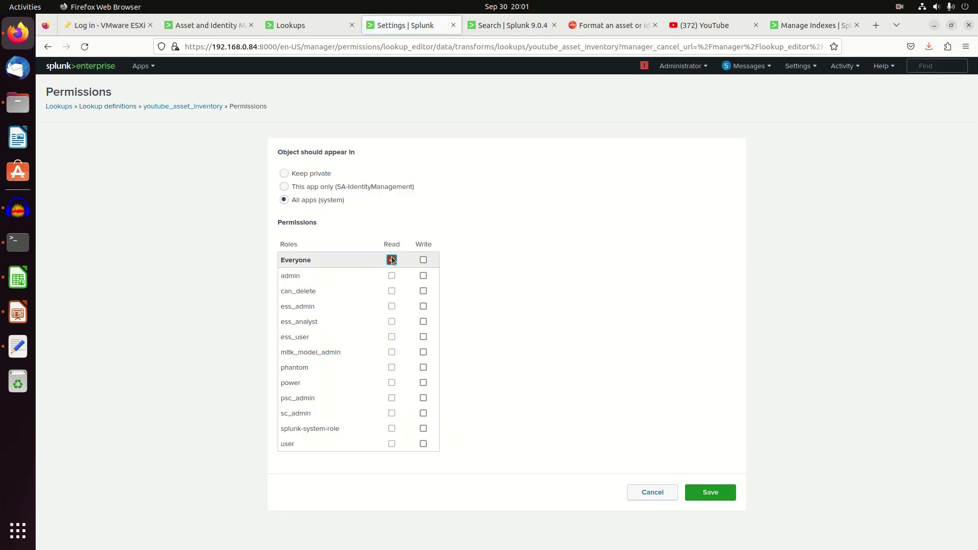
left_click(423, 275)
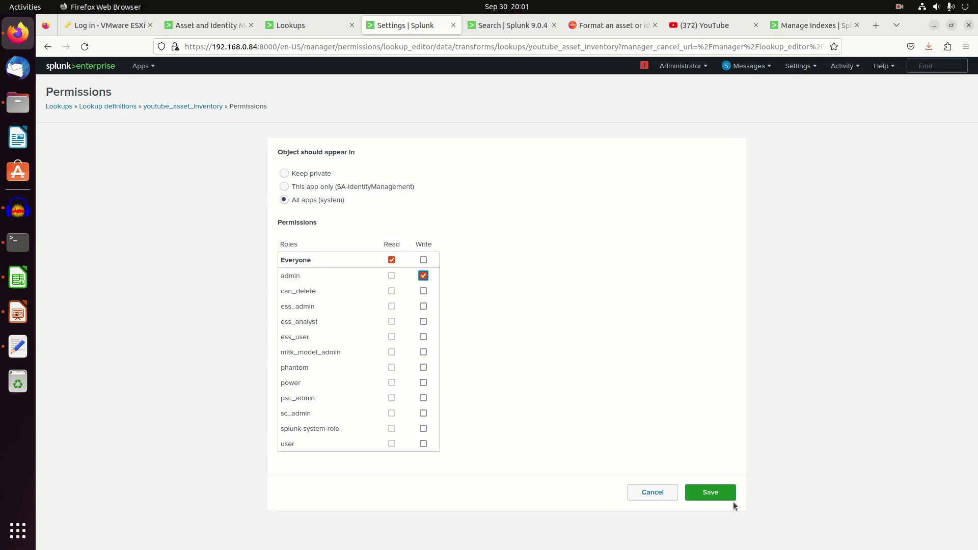
left_click(713, 494)
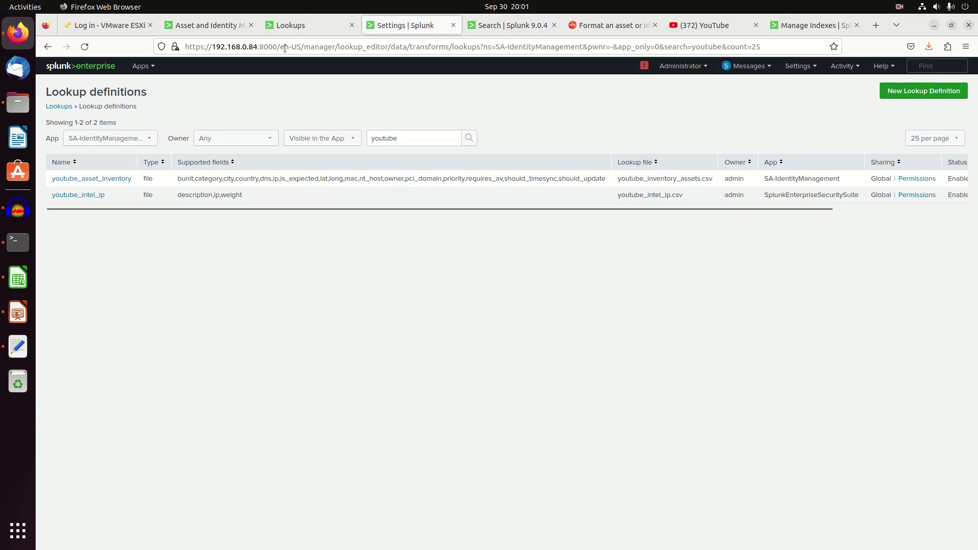
Leave the lookup search results and switch to the Enterprise Security app.
left_click(204, 26)
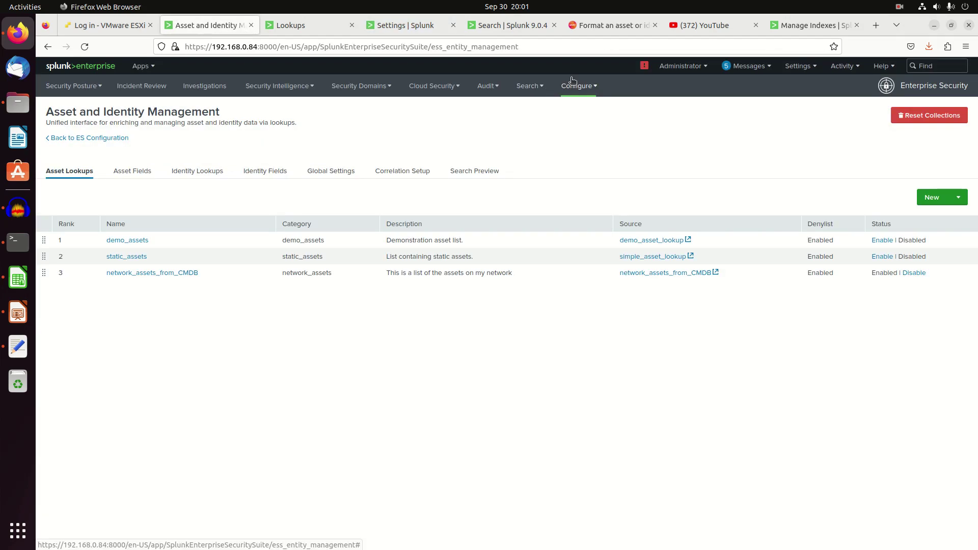
left_click(509, 31)
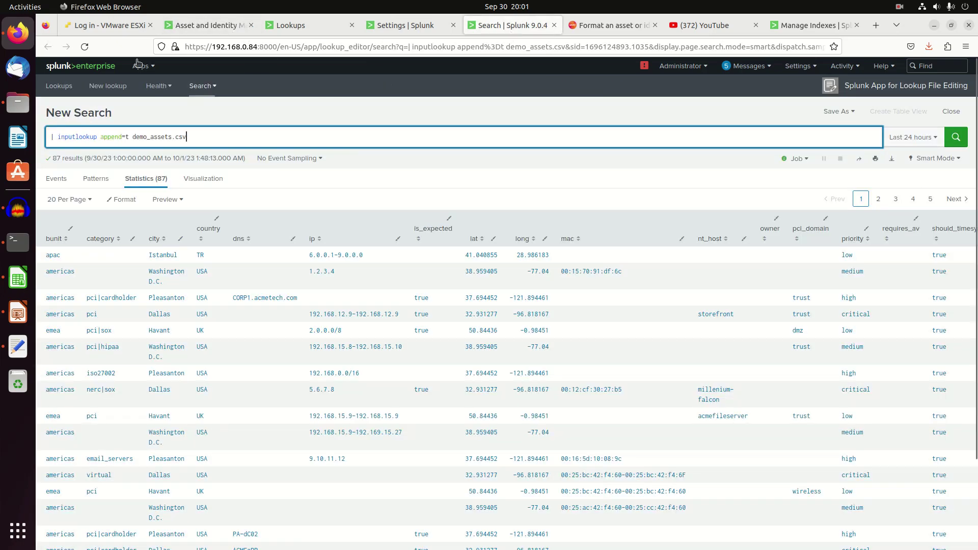
left_click(142, 65)
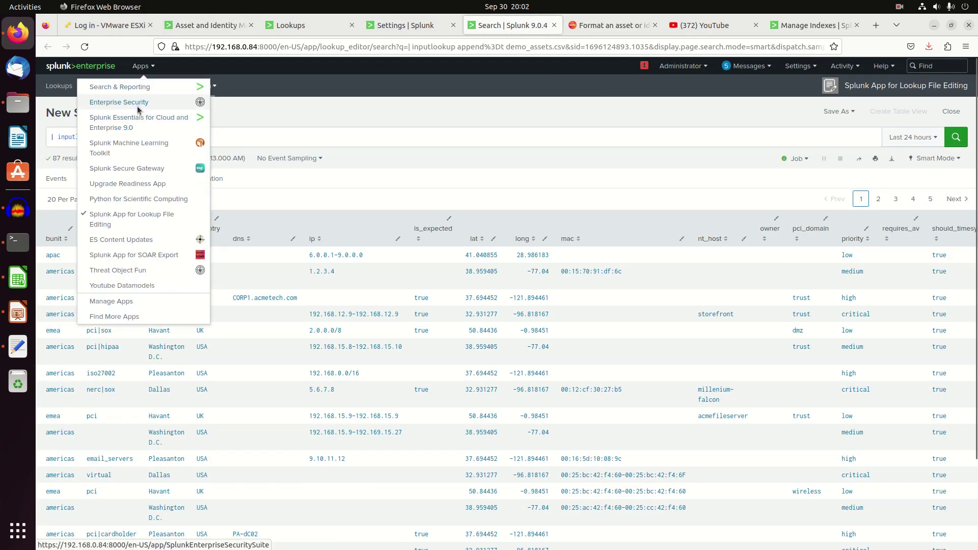
left_click(143, 104)
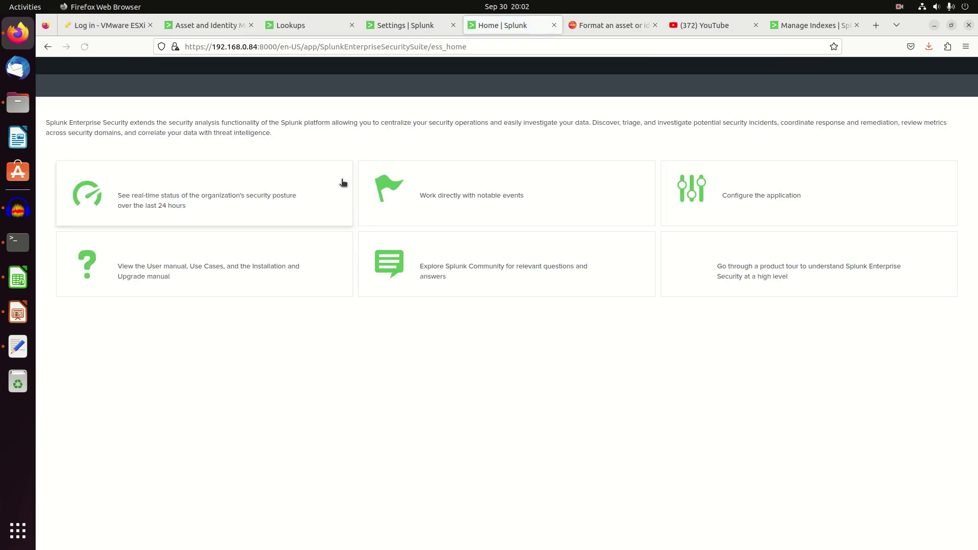
Go to Configure > Data Enrichment > Asset and Identity Management.
left_click(527, 86)
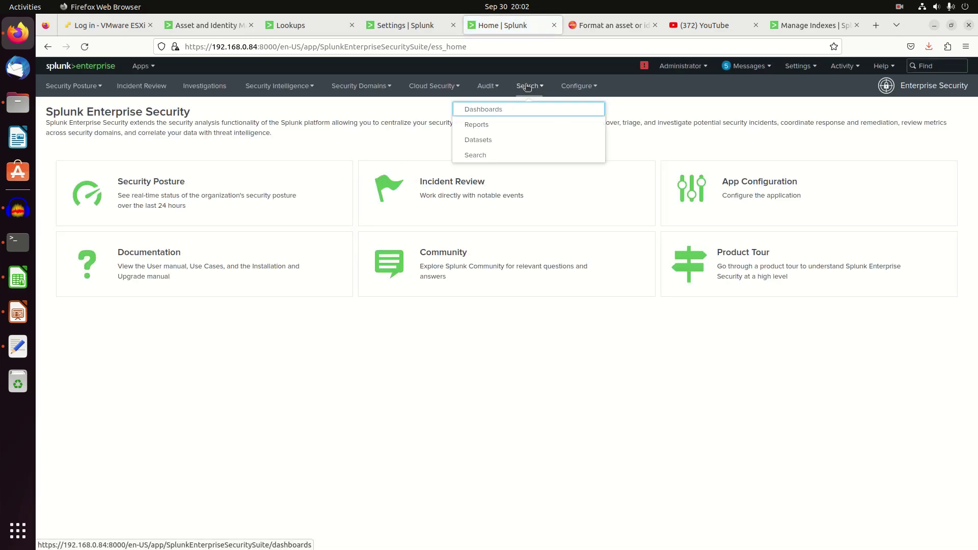
left_click(575, 85)
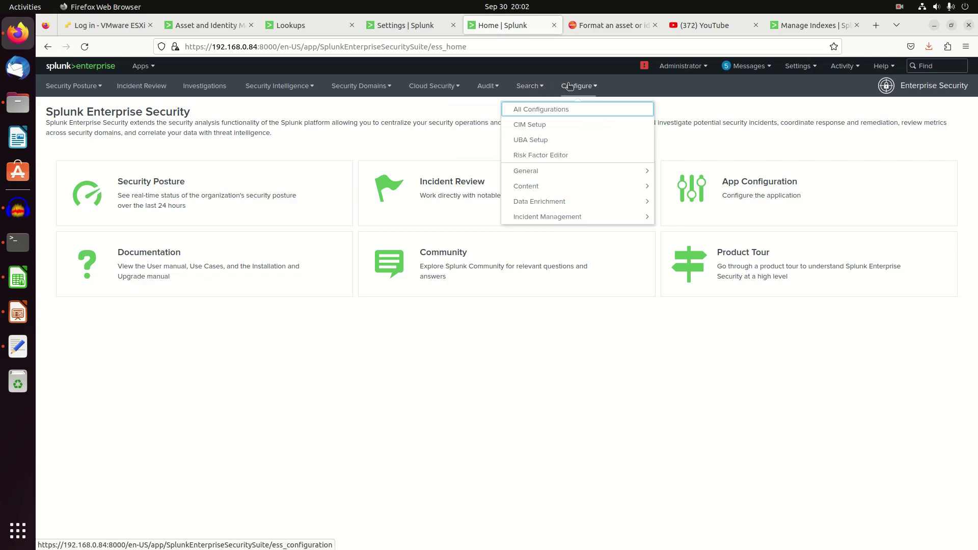
left_click(542, 202)
left_click(541, 128)
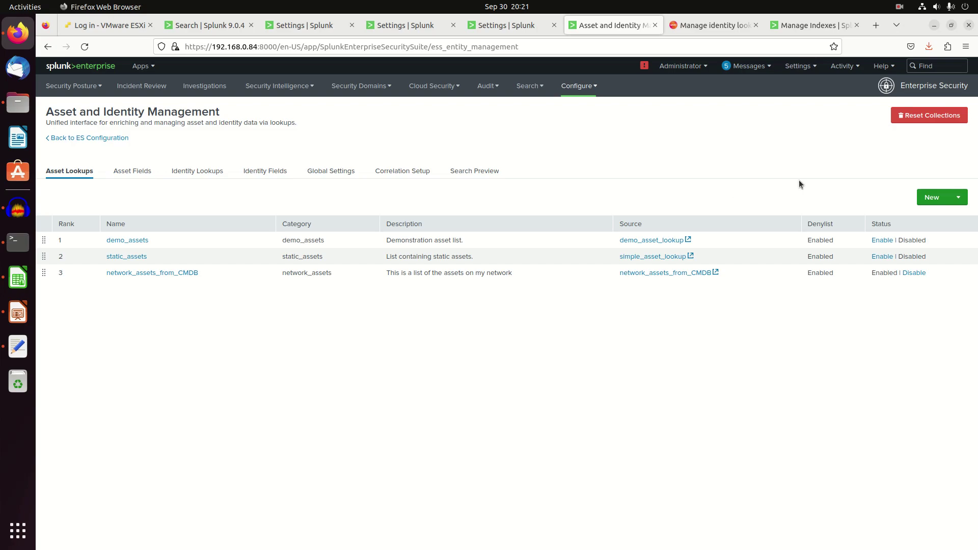
Start a new asset lookup configuration with youtube_asset_inventory as its source.
left_click(935, 198)
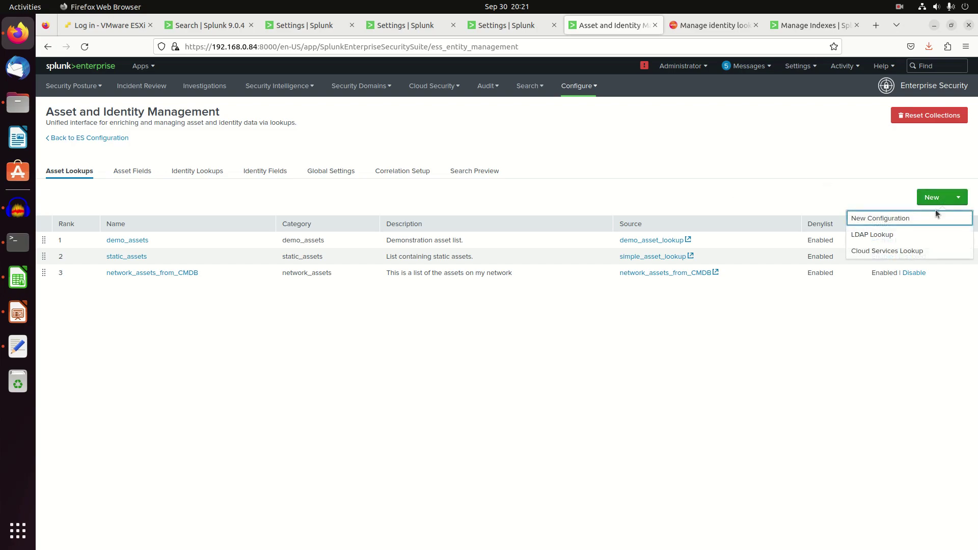
left_click(913, 224)
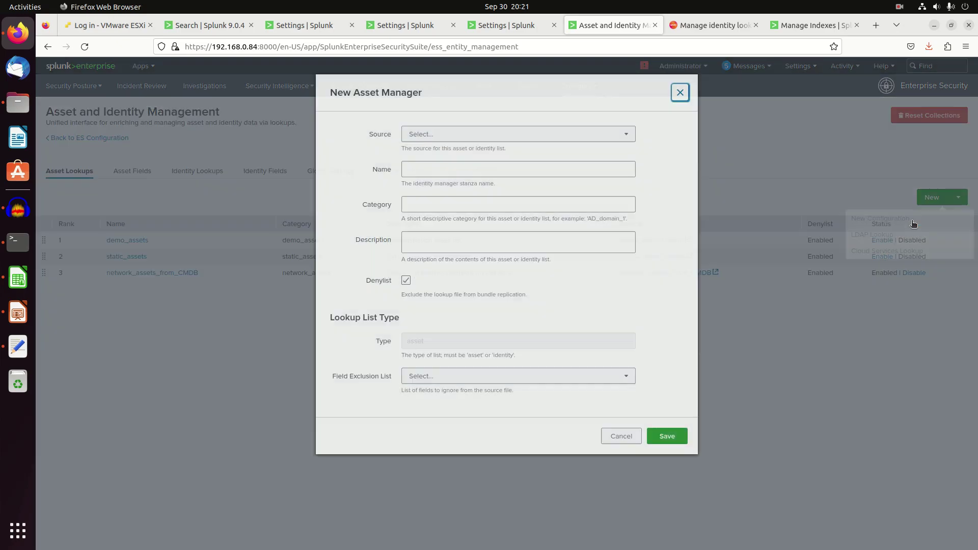
left_click_drag(551, 142, 597, 158)
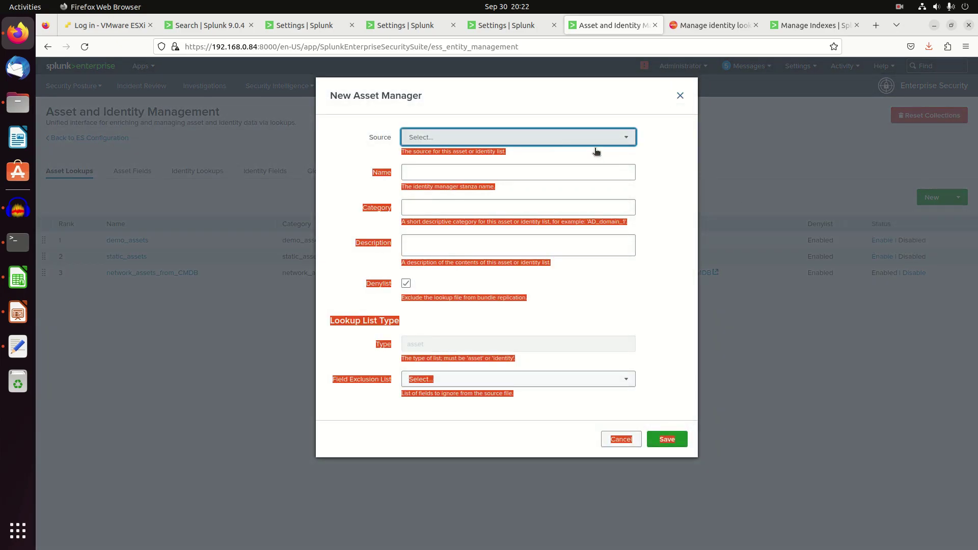
left_click(597, 137)
scroll(566, 207, "down", 10)
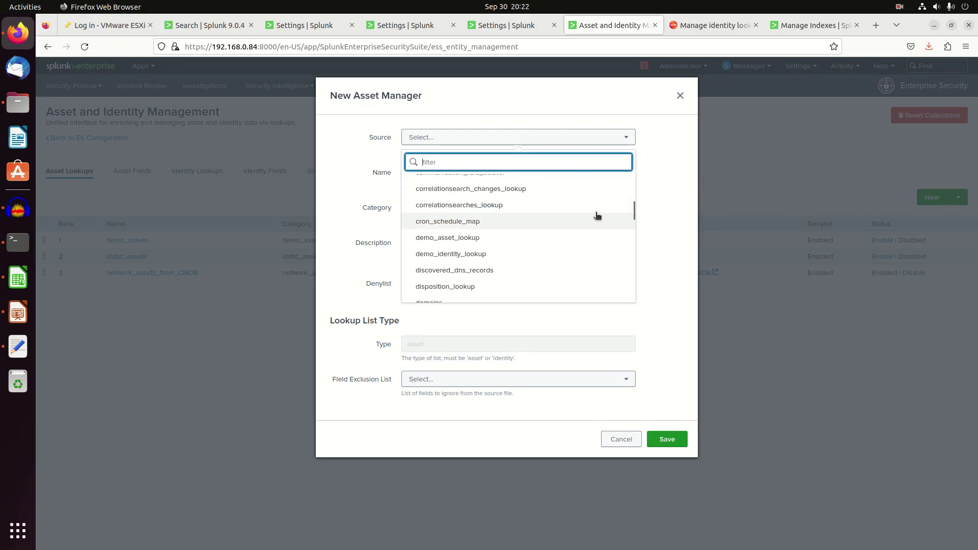
type("you")
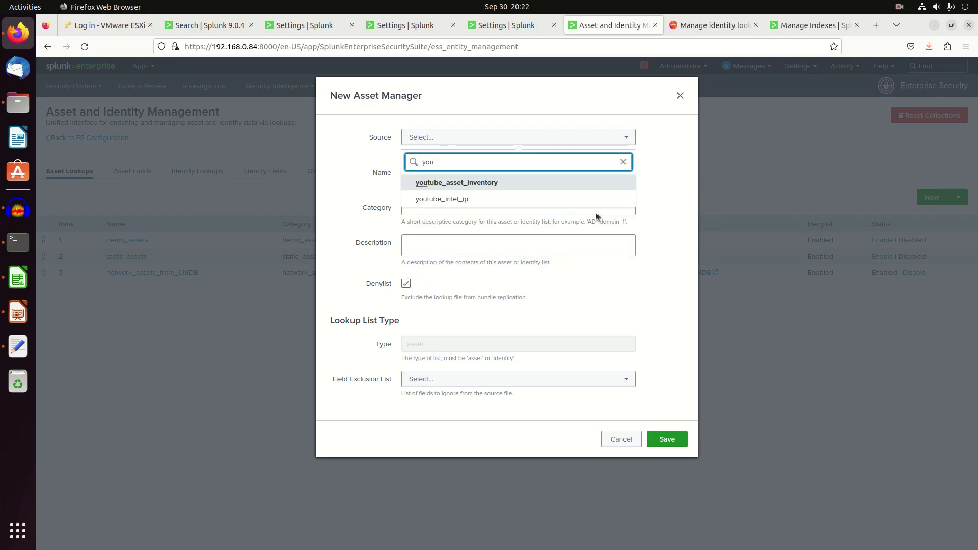
left_click(508, 187)
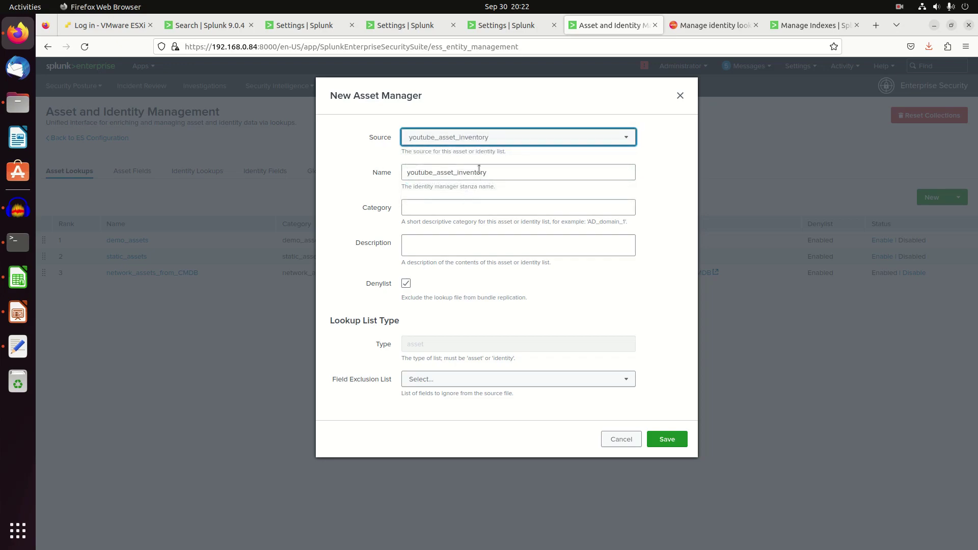
Set category network_inventory and description 'Inventory for youtube demo', then save the lookup.
left_click(471, 211)
type("network_inventory")
left_click(448, 235)
type("Inventory ")
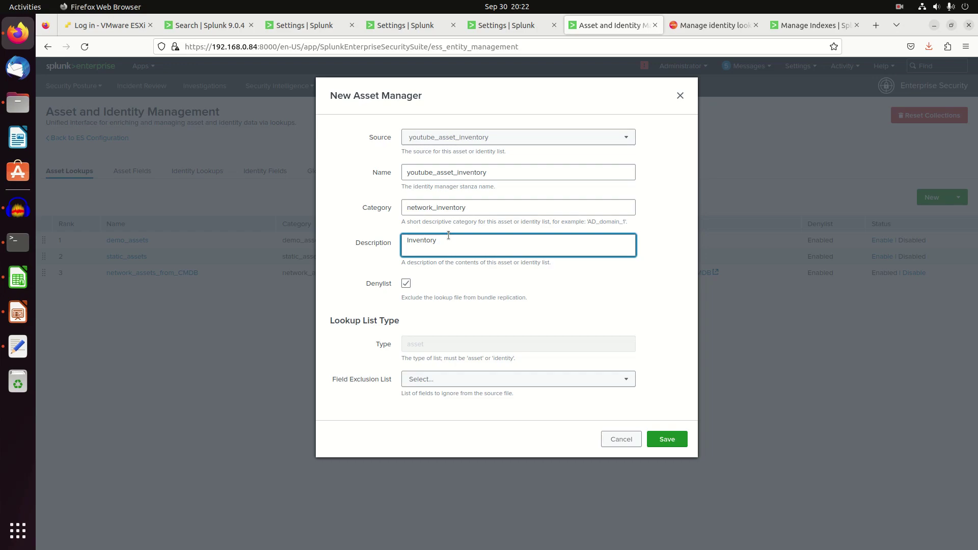
type("for youtube demo")
left_click(667, 439)
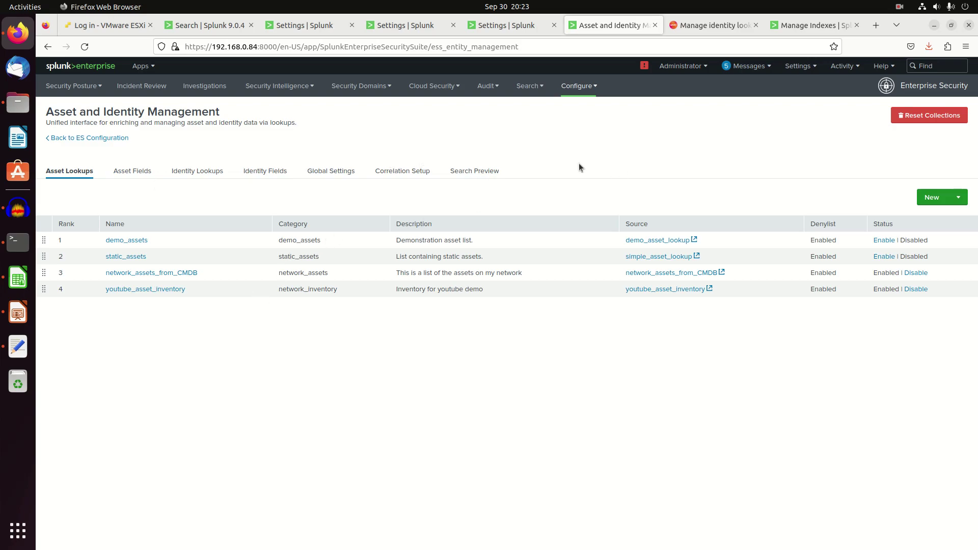
Preview the asset table searches and select the full asset_lookup_by_str search text.
left_click(488, 176)
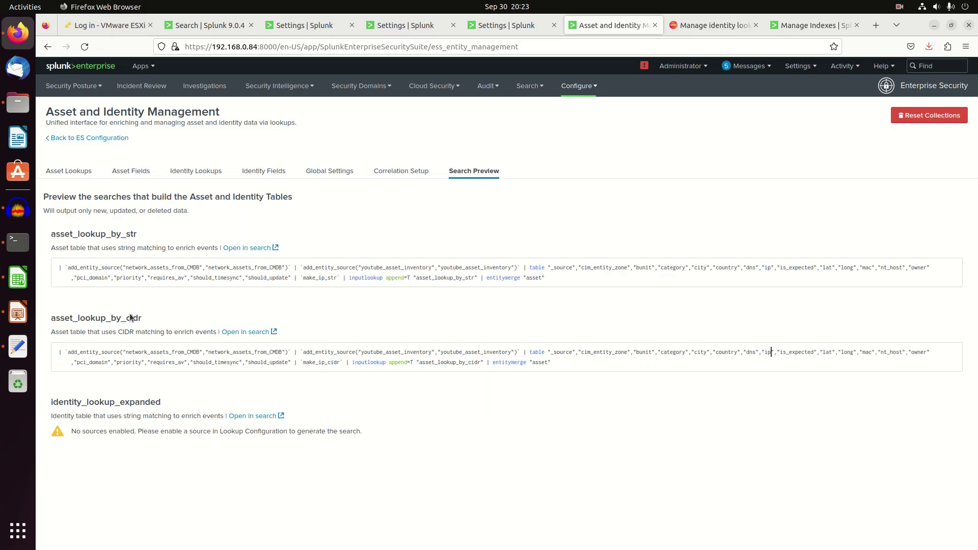
triple_click(100, 270)
left_click(100, 271)
double_click(104, 269)
triple_click(105, 271)
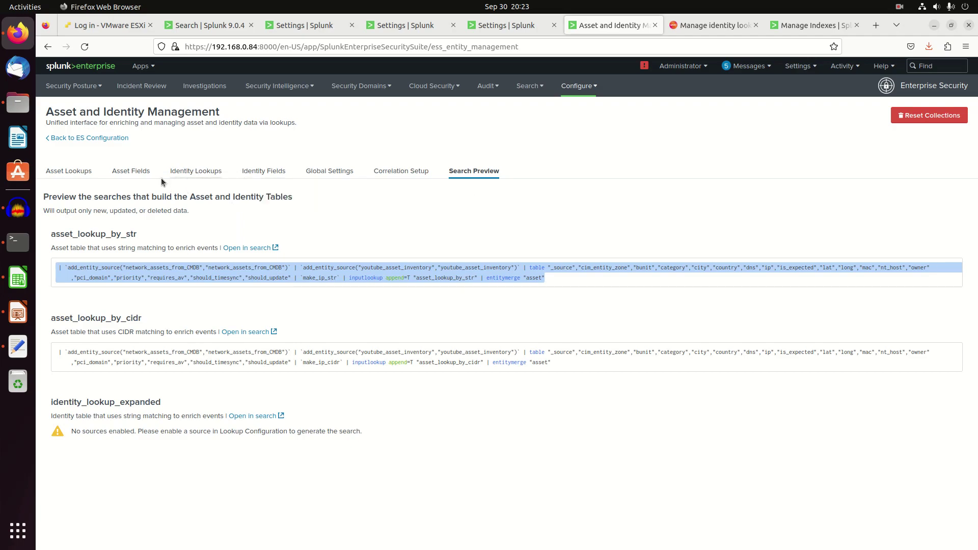
Show the Asset Fields tab with tag, multivalue and limit settings for bunit through should_update.
left_click(131, 171)
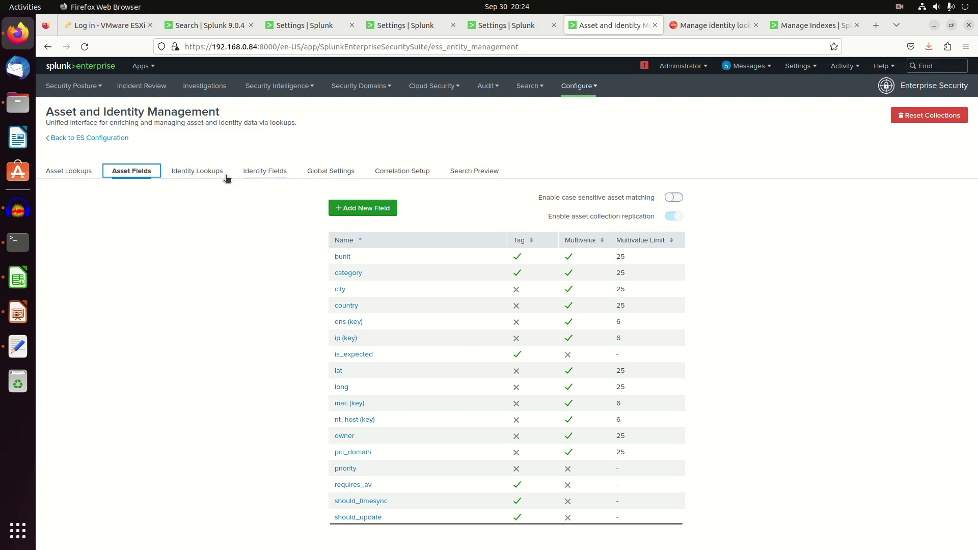
Look over Identity Lookups and its New menu, then switch to the Global Settings tab.
left_click(192, 176)
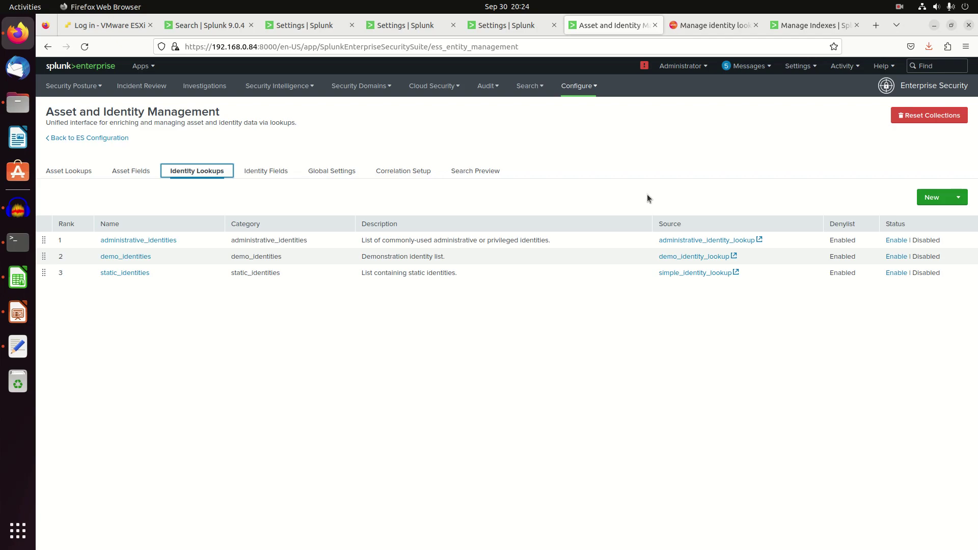
left_click(939, 204)
left_click(630, 172)
left_click(338, 176)
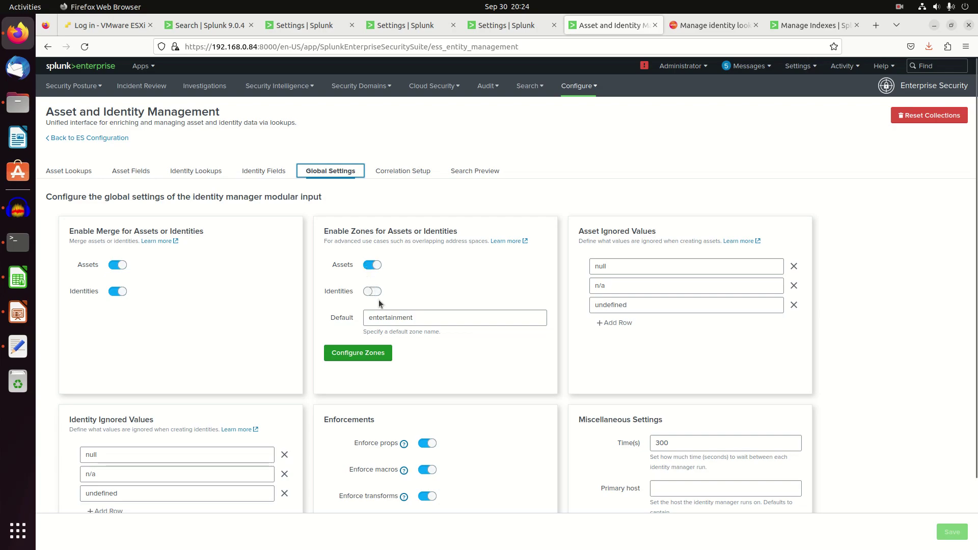
Add a zone assignment rule src_ip=192.168.0.0/16 mapped to zone "home".
left_click(370, 351)
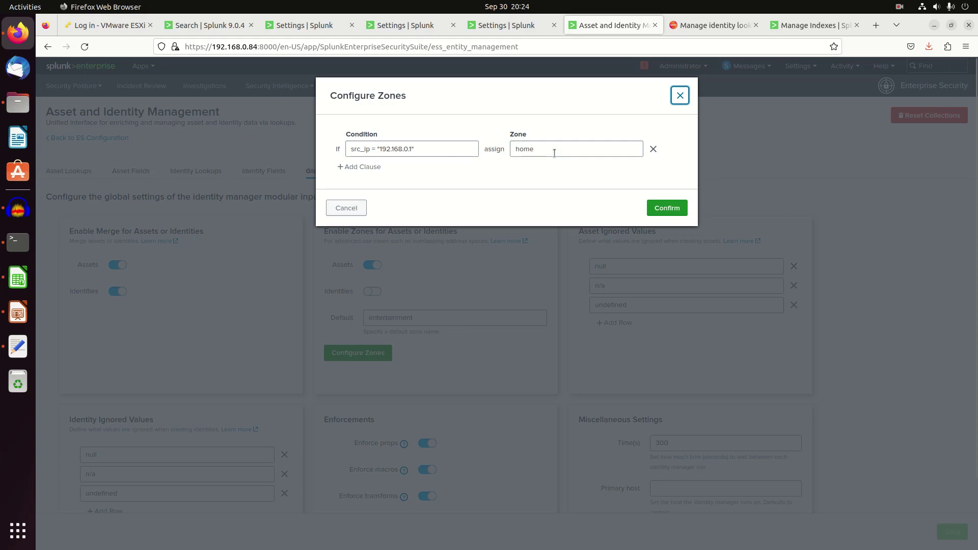
left_click(363, 168)
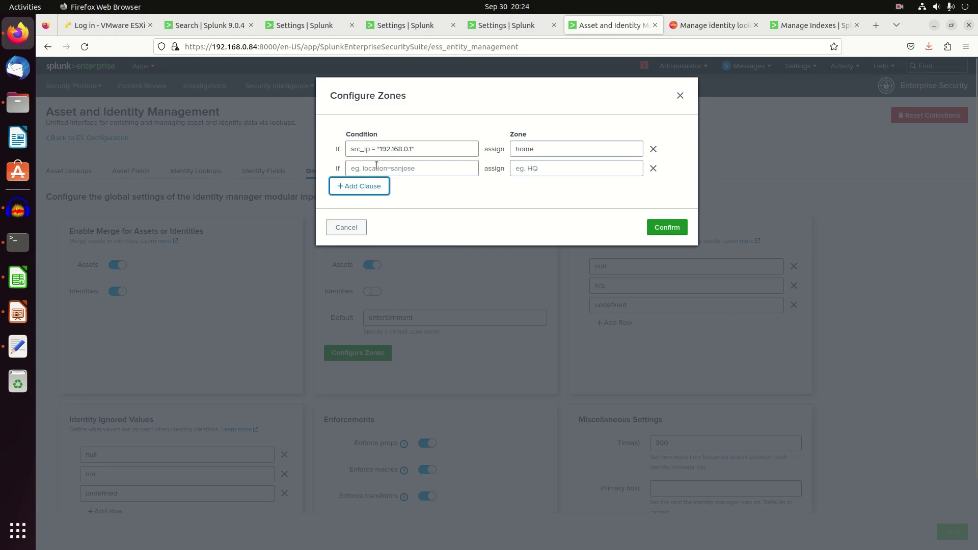
left_click(423, 173)
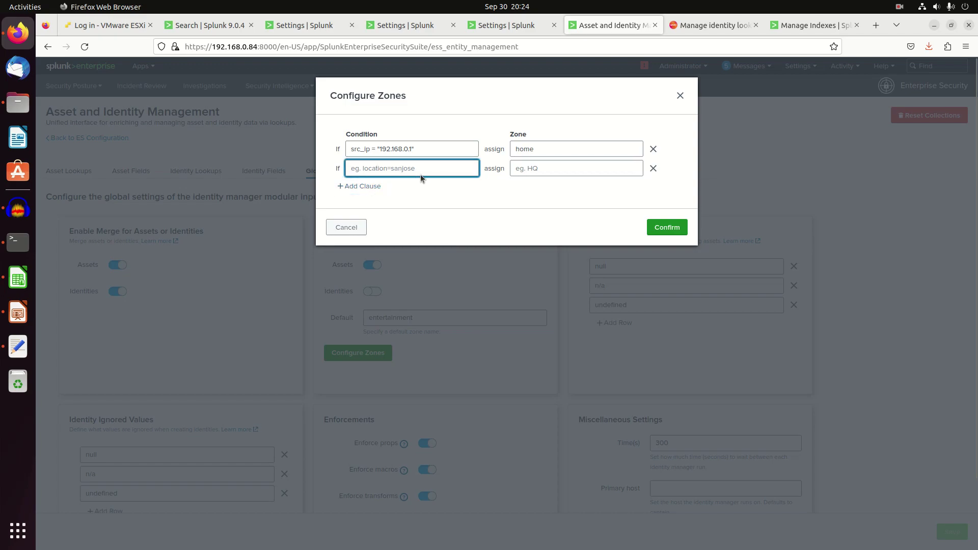
type("src_i=")
key("BackSpace")
type("p=192.168.0.0/16")
key("Tab")
type("\"home\"")
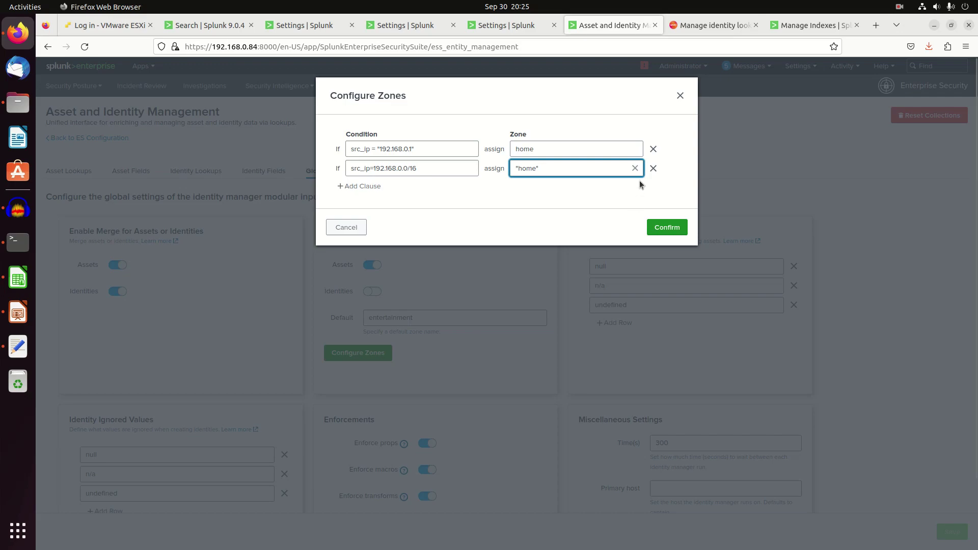
Delete the new zone clause and cancel the zone rules dialog without saving.
left_click(653, 169)
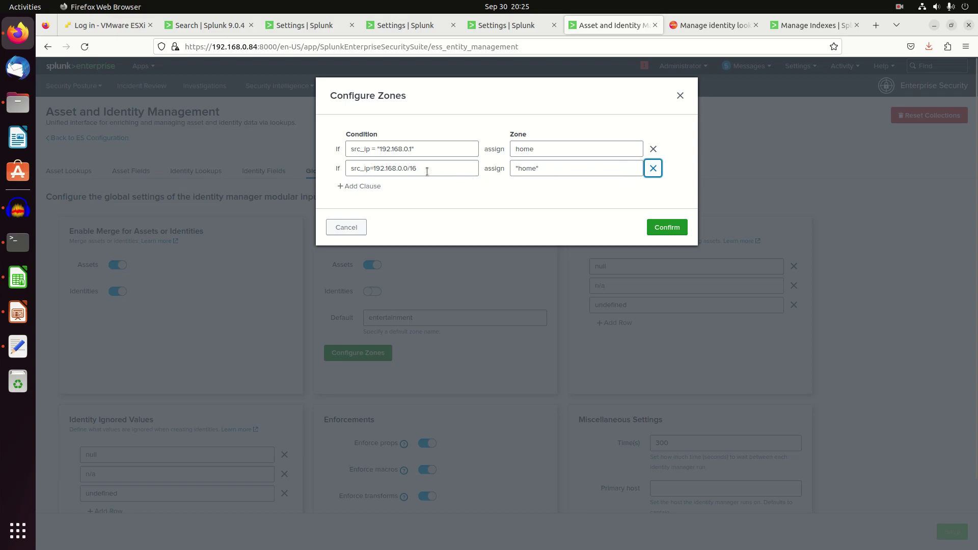
left_click(408, 169)
key("ctrl+a")
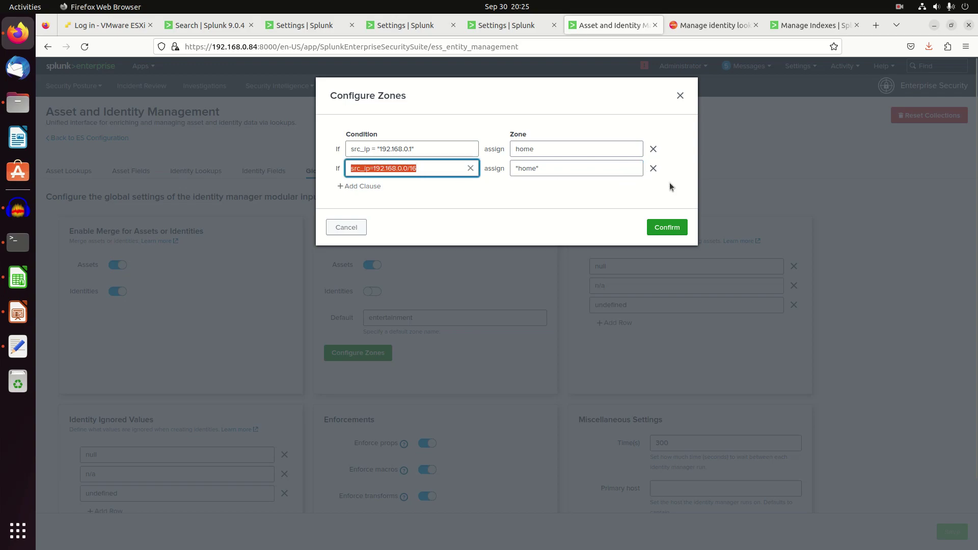
left_click(652, 169)
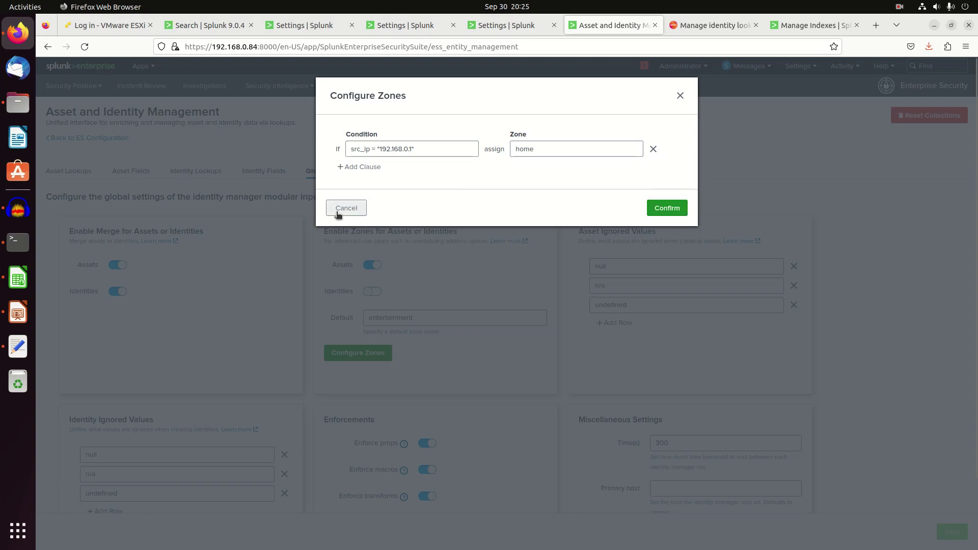
left_click(343, 213)
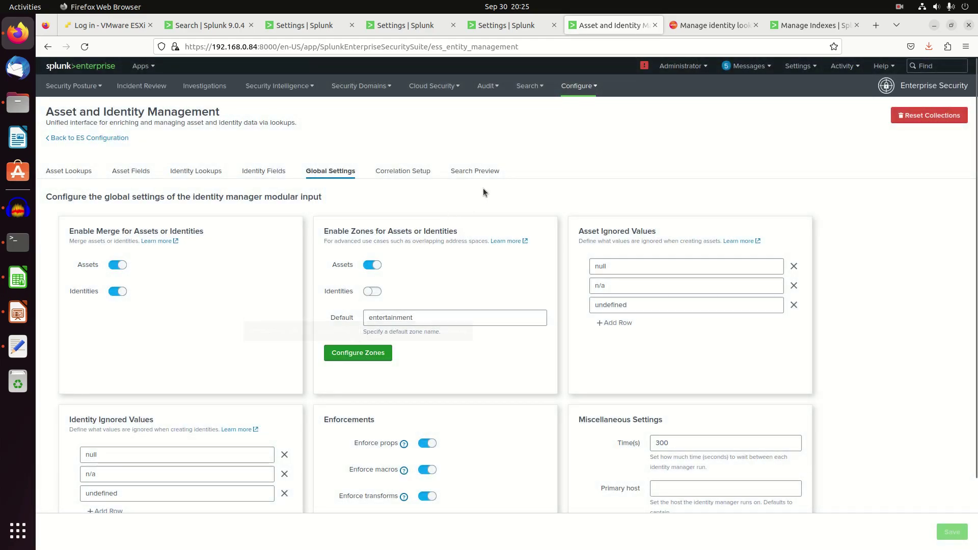
Open Correlation Setup and highlight the 'Enable for all sourcetypes' option.
left_click(421, 173)
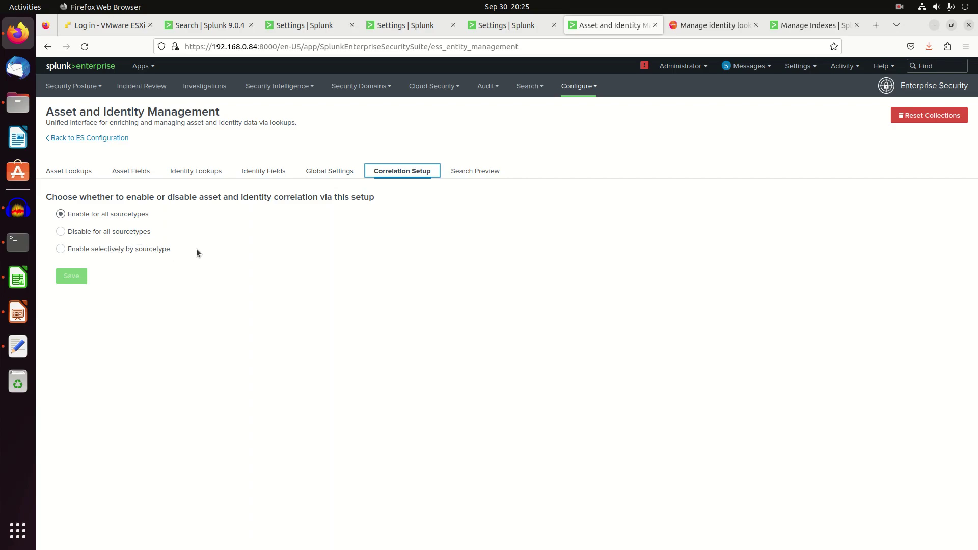
left_click_drag(146, 216, 72, 217)
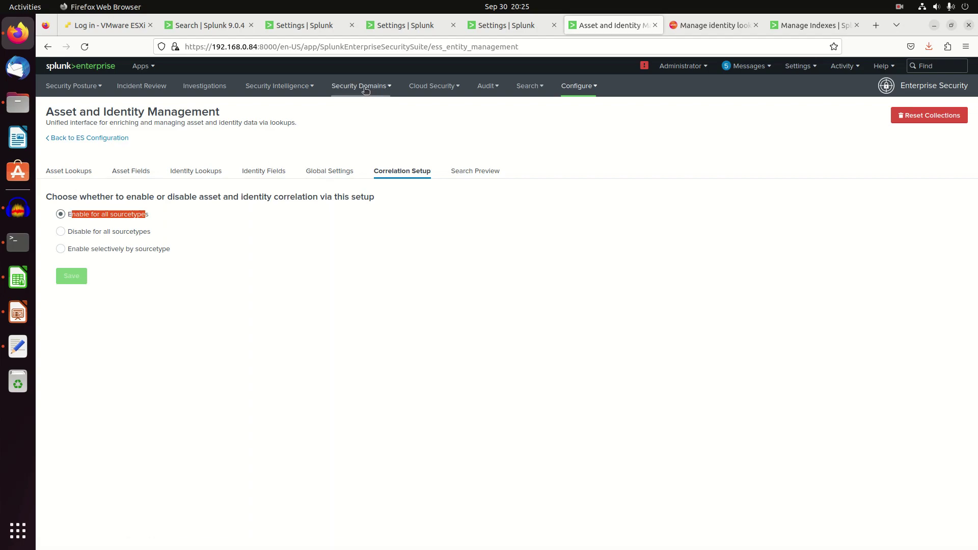
Browse the Security Intelligence and Security Domains menus, checking the Network and Endpoint dashboards.
left_click(304, 86)
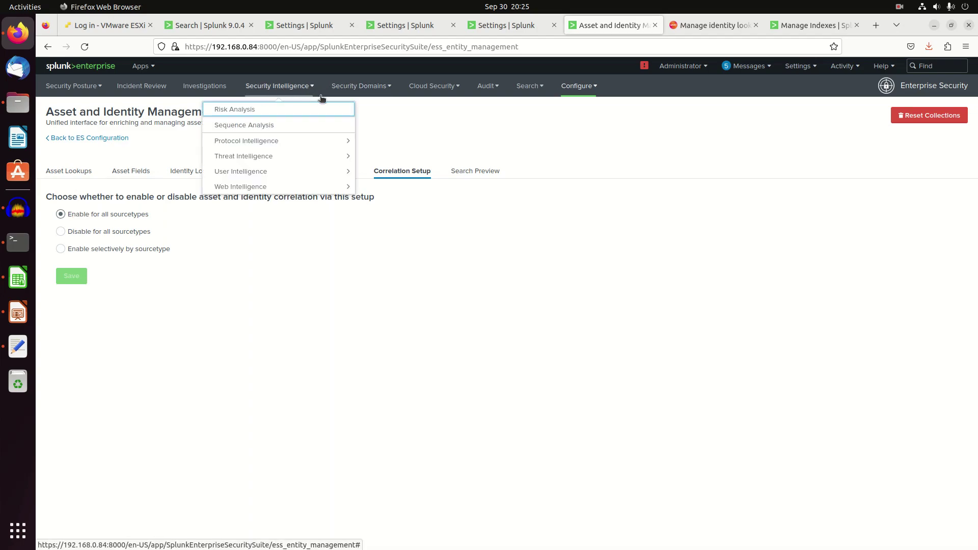
left_click(353, 86)
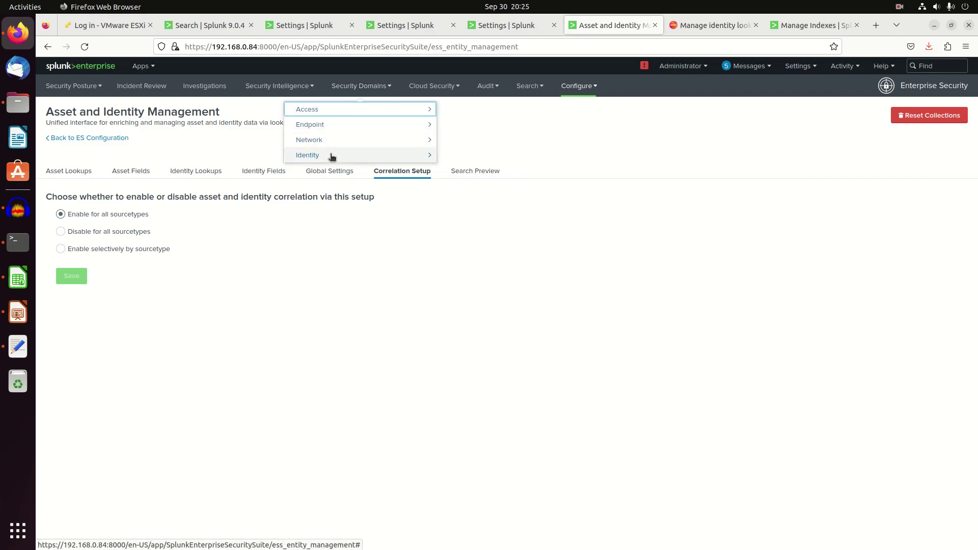
left_click(318, 141)
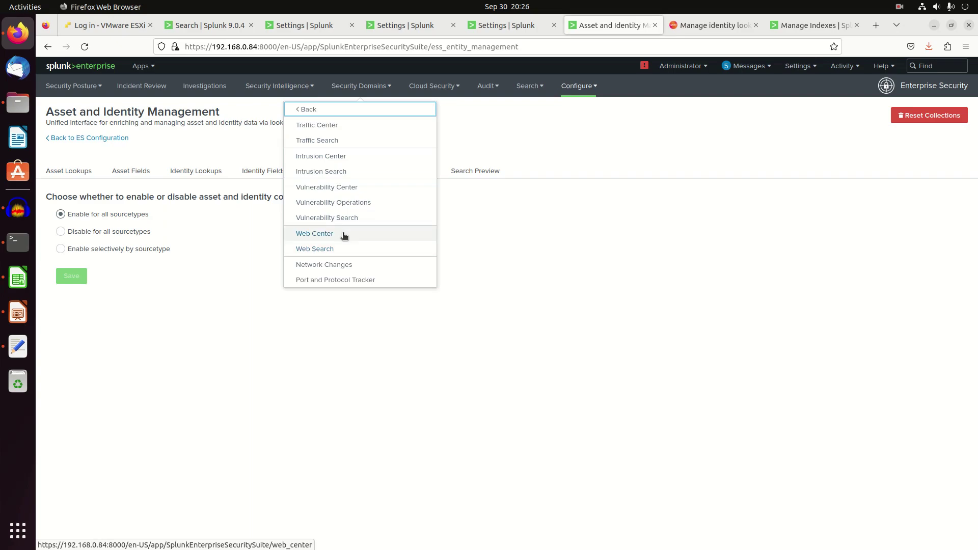
left_click(307, 109)
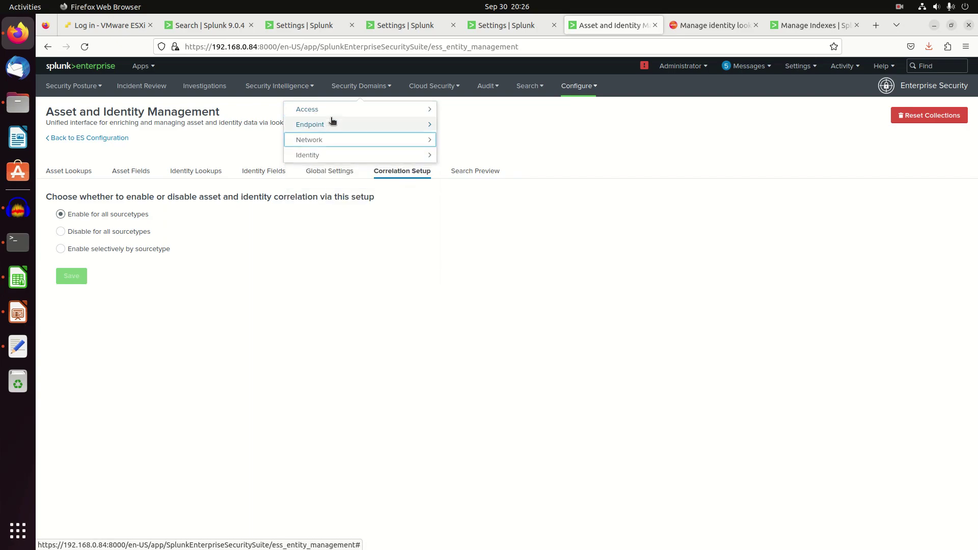
left_click(319, 127)
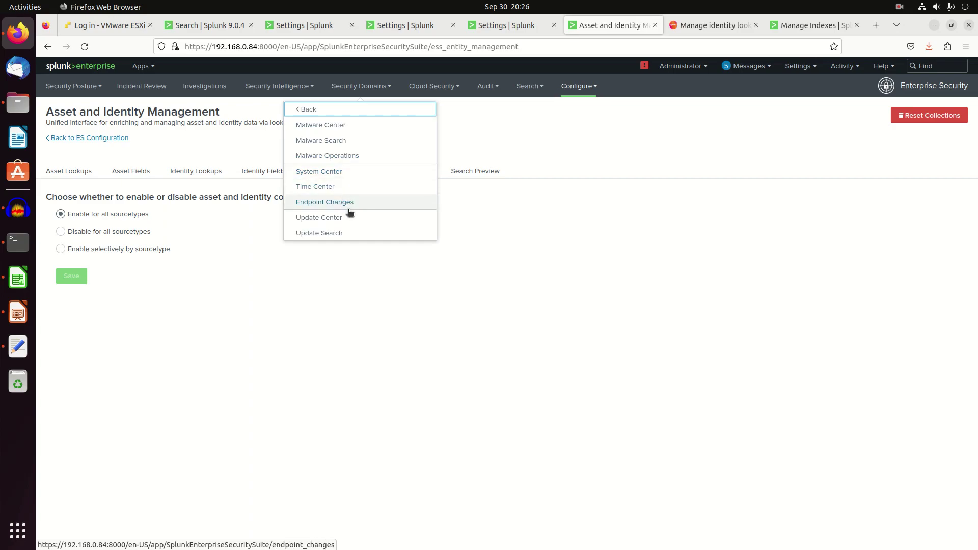
left_click(312, 108)
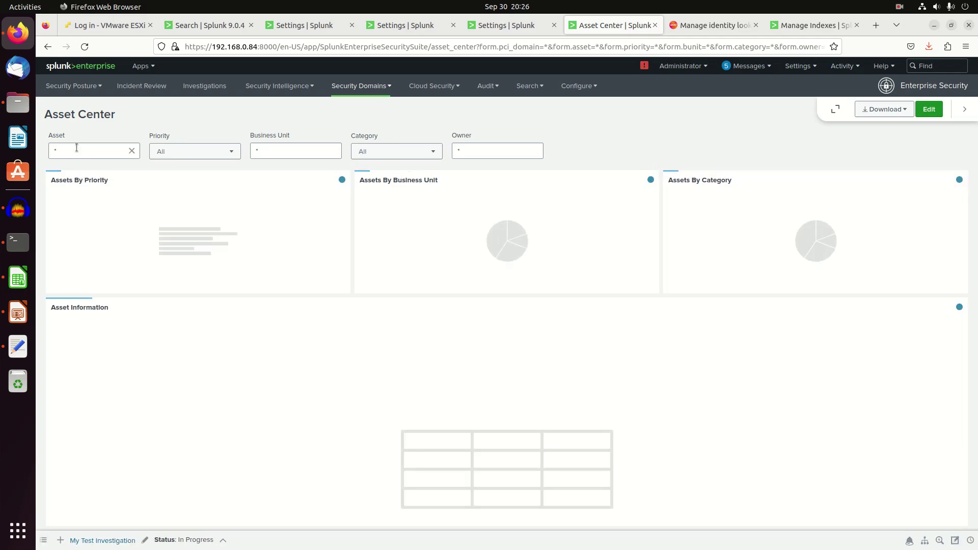
Filter the Asset Center to the single asset 192.168.0.102.
left_click(77, 147)
type("192.168.0.1")
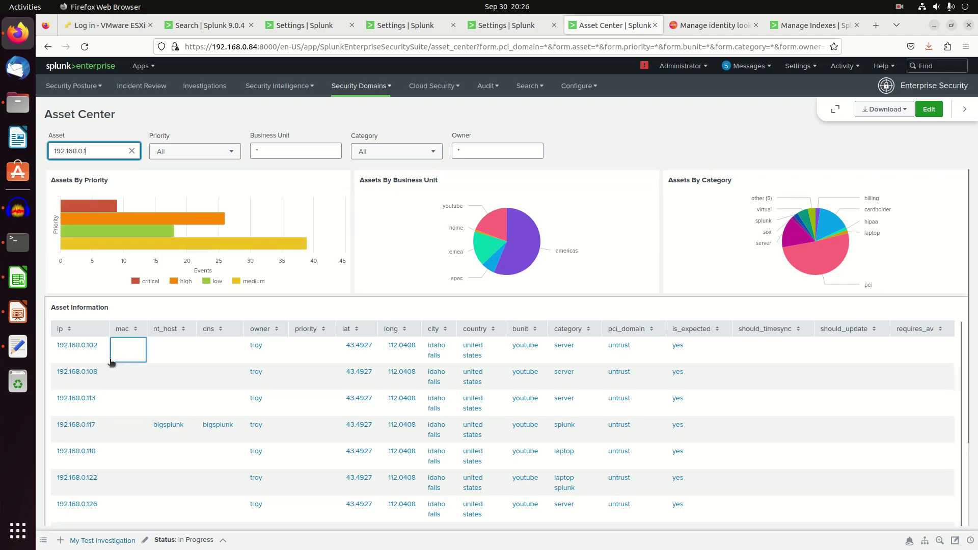
scroll(84, 434, "down", 2)
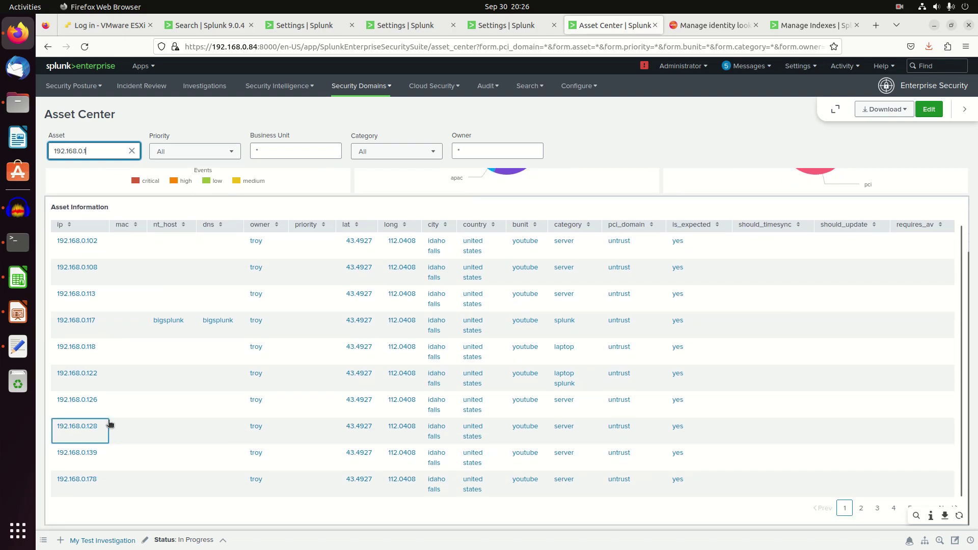
scroll(394, 352, "up", 2)
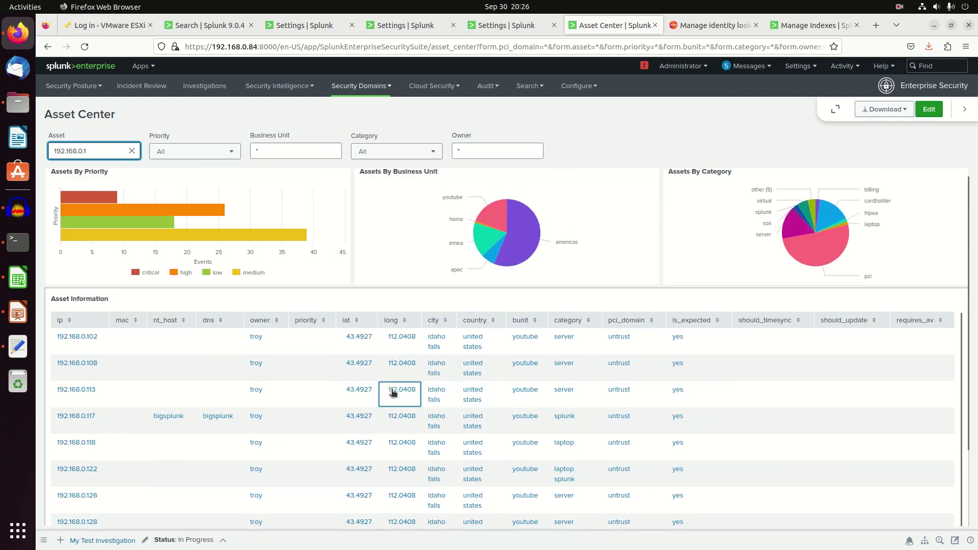
scroll(388, 409, "down", 1)
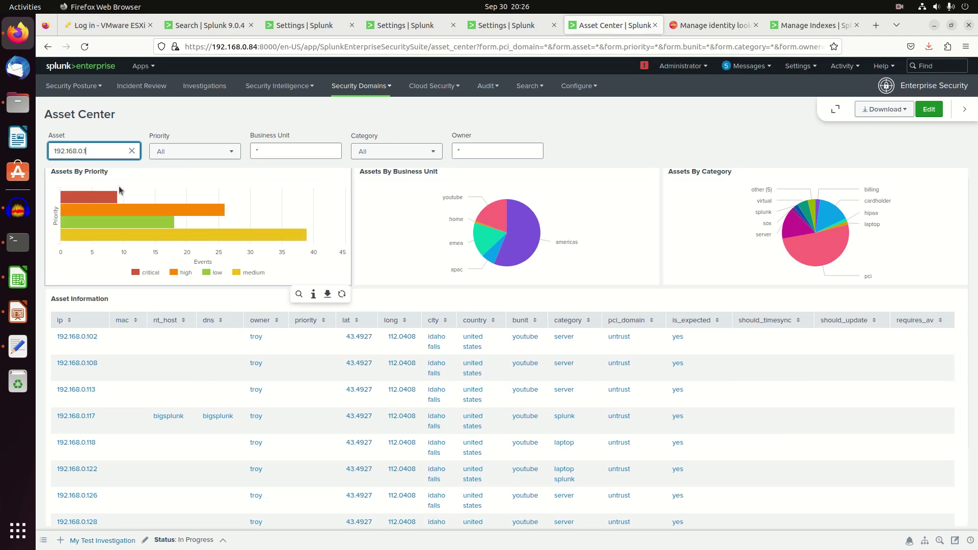
type("02")
key("Return")
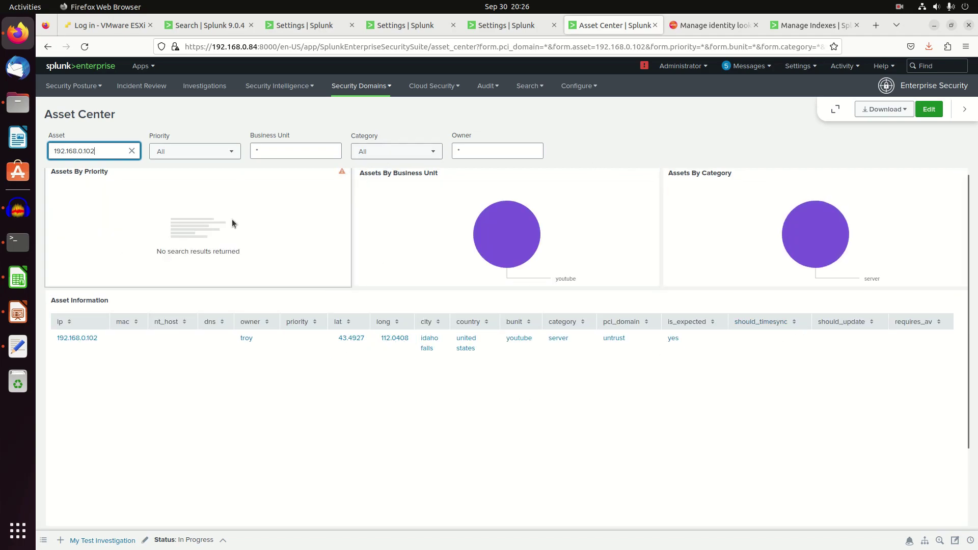
Replace the asset filter with * and scroll through the full Asset Information table.
key("BackSpace")
key("BackSpace")
key("BackSpace")
key("BackSpace")
key("BackSpace")
key("BackSpace")
key("BackSpace")
key("BackSpace")
key("BackSpace")
key("BackSpace")
key("BackSpace")
key("BackSpace")
key("BackSpace")
type("*")
key("Return")
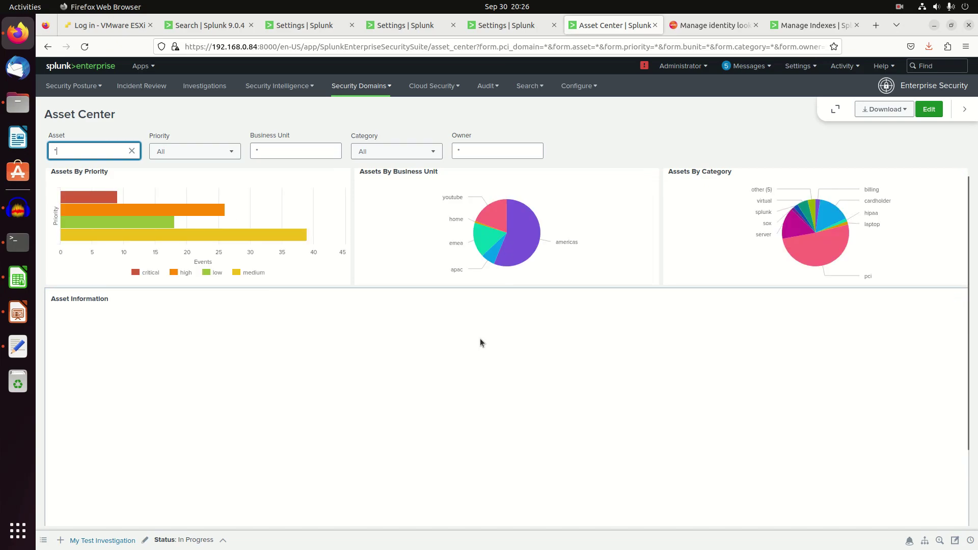
mouse_move(485, 224)
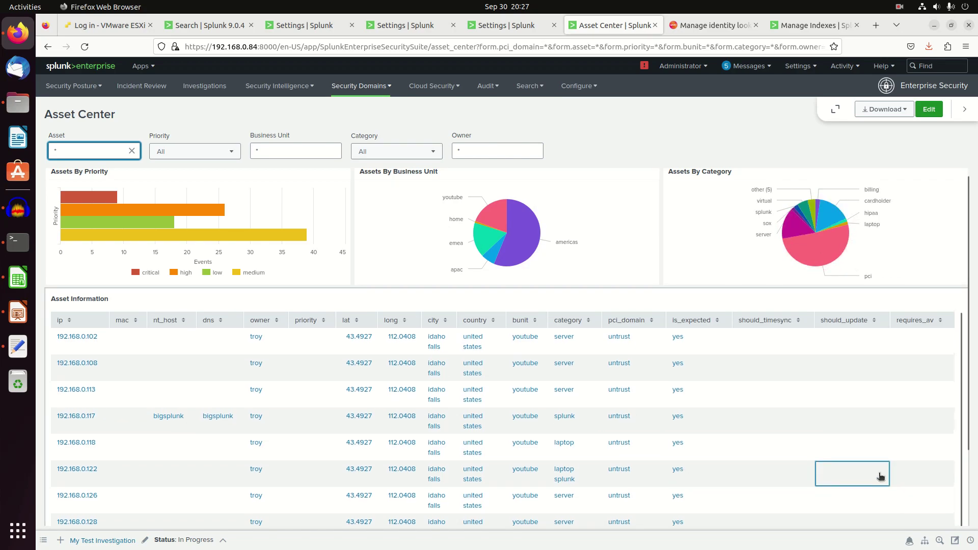
scroll(612, 403, "down", 3)
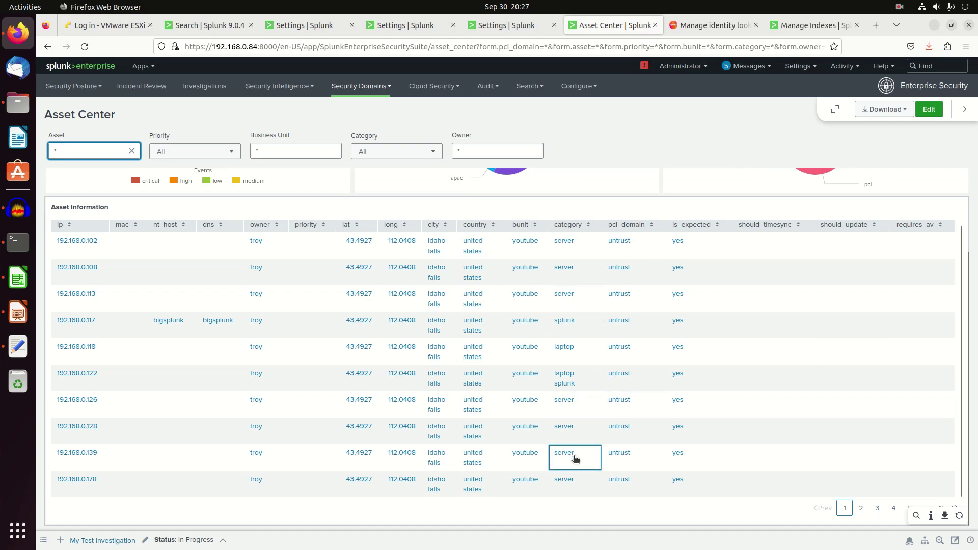
scroll(702, 198, "up", 3)
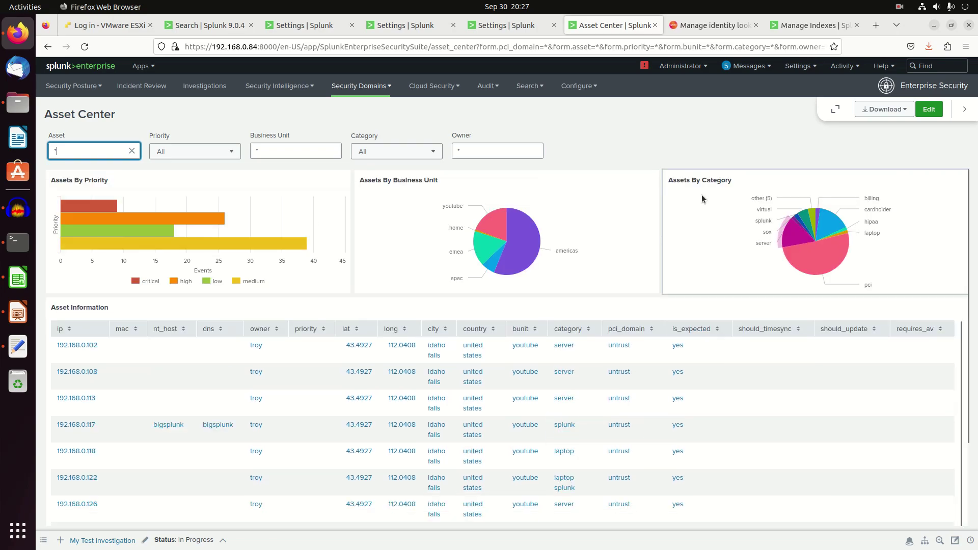
In Incident Review, expand the Youtube Notable and scroll through its zone, source and response details.
left_click(632, 152)
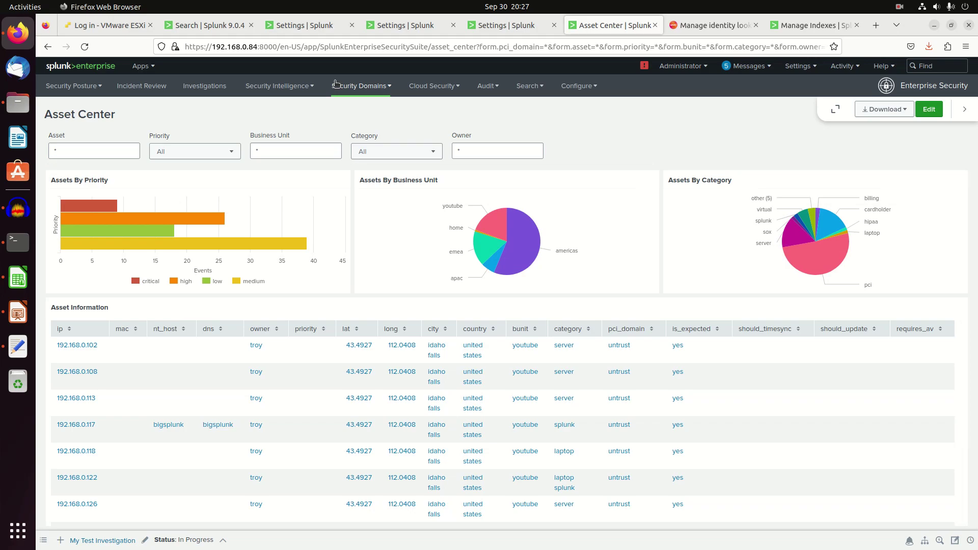
left_click(134, 91)
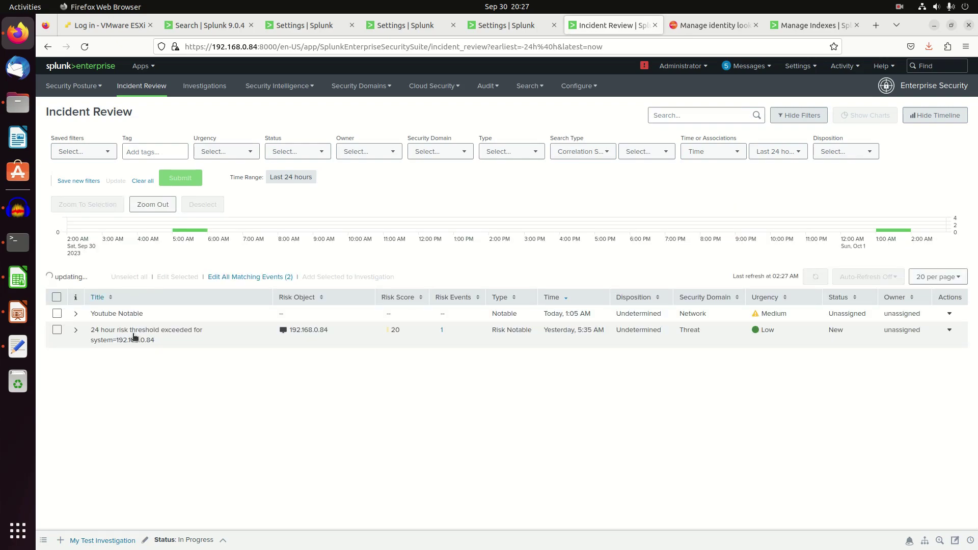
left_click(75, 314)
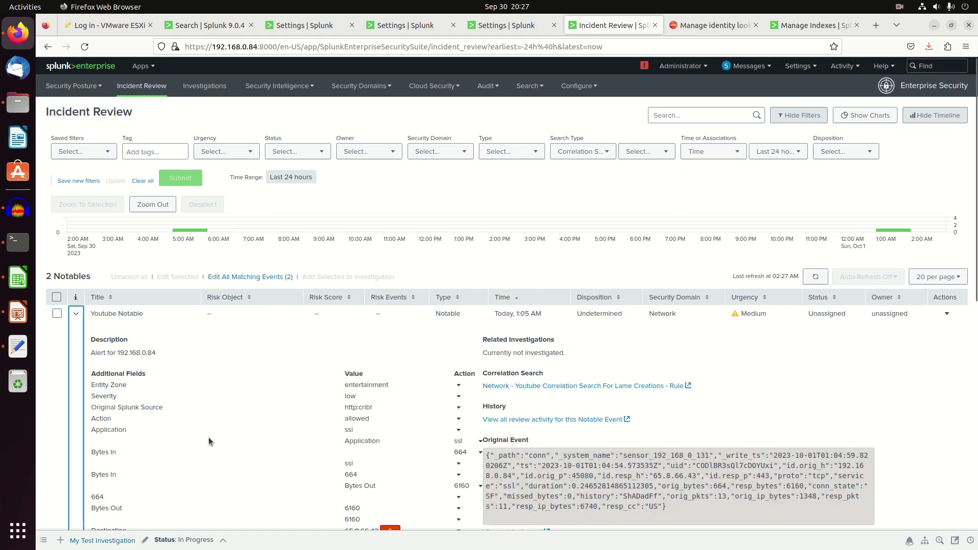
scroll(240, 435, "down", 3)
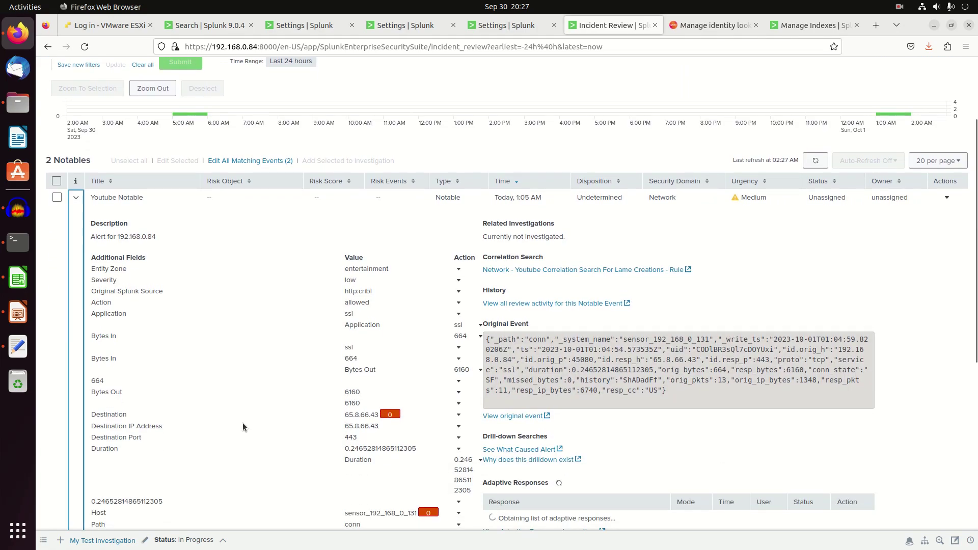
scroll(243, 420, "down", 1)
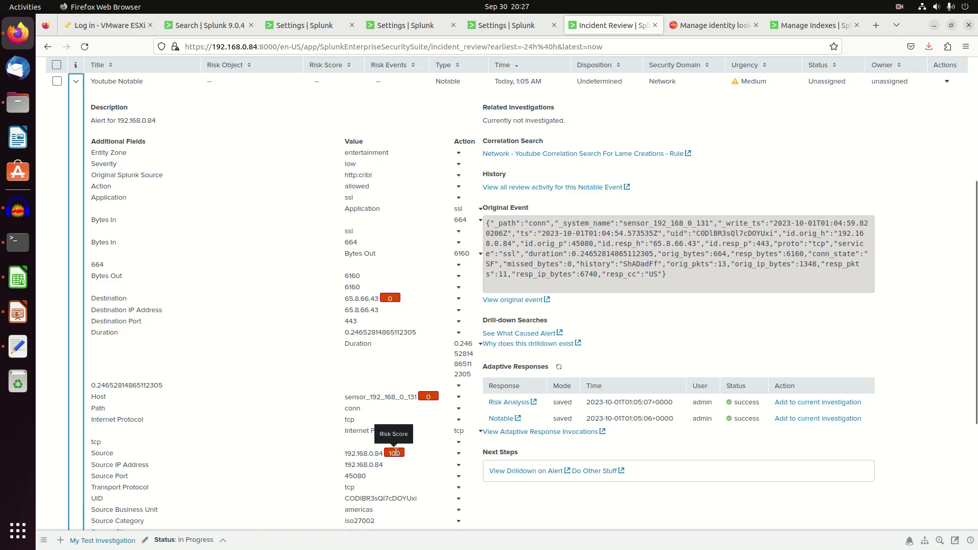
left_click(459, 454)
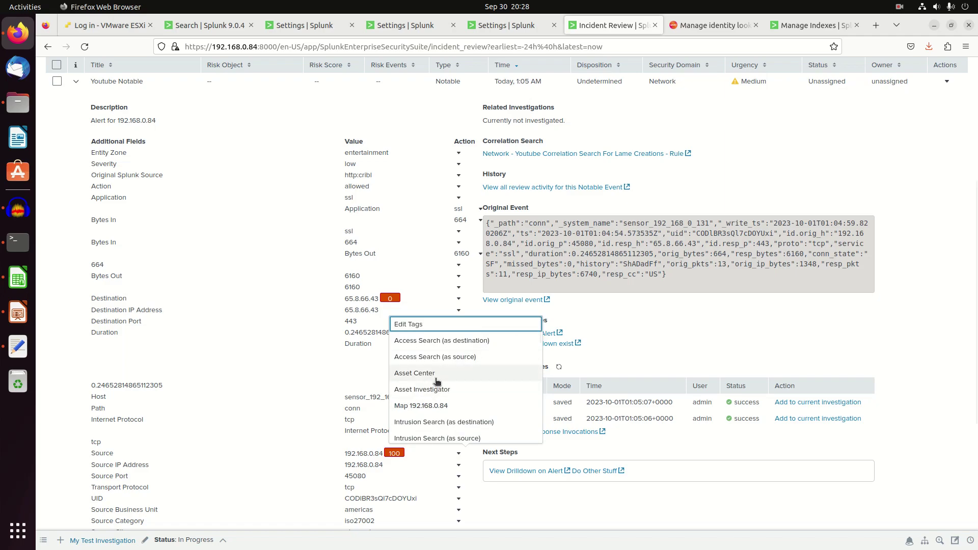
left_click(428, 390)
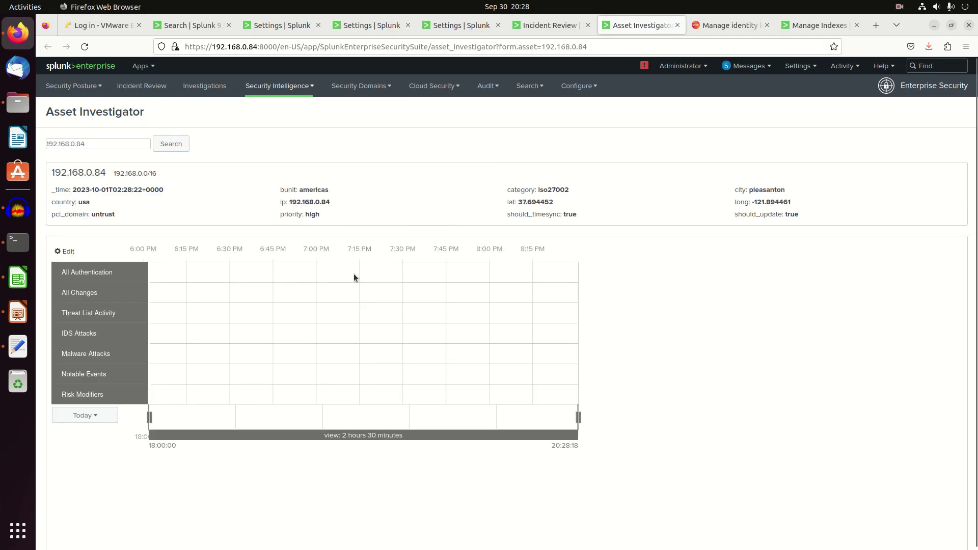
left_click(675, 26)
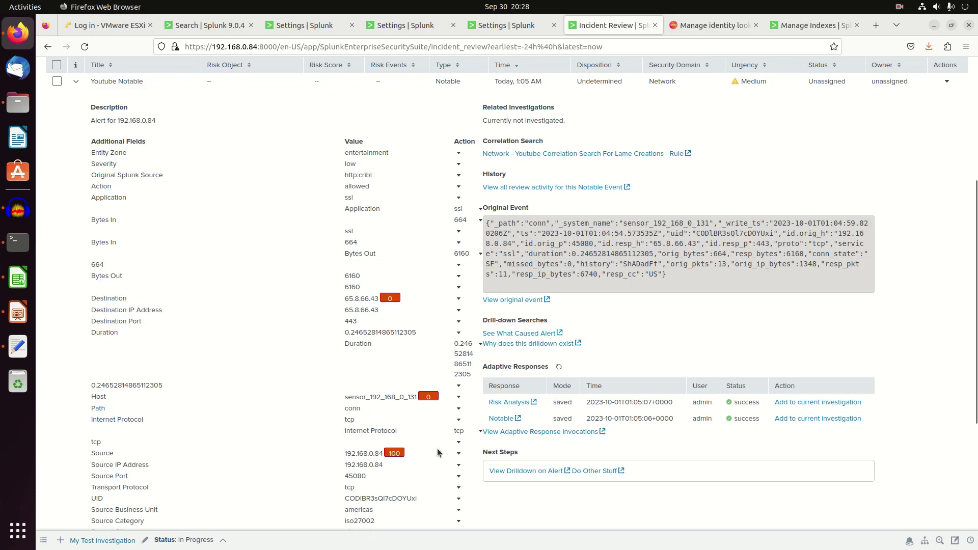
Open the Asset Center view for source 192.168.0.84 from its action menu.
left_click(459, 454)
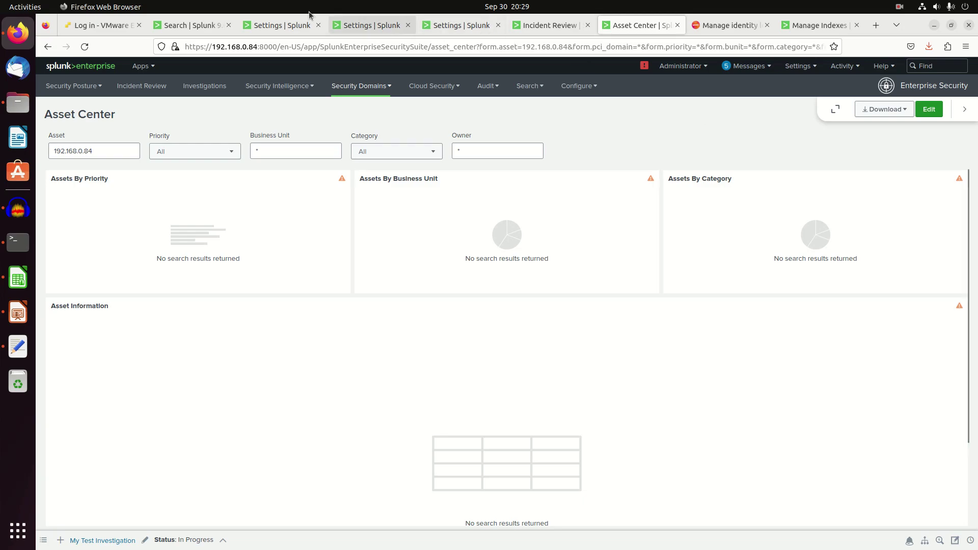
Return to the '| inputlookup youtube_asset_inventory' search results showing the 87 asset rows.
left_click(193, 28)
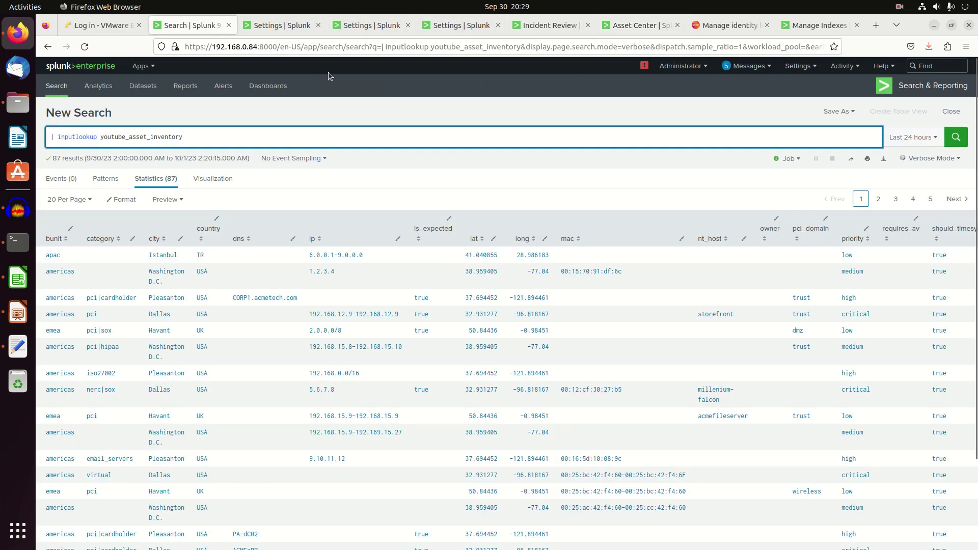